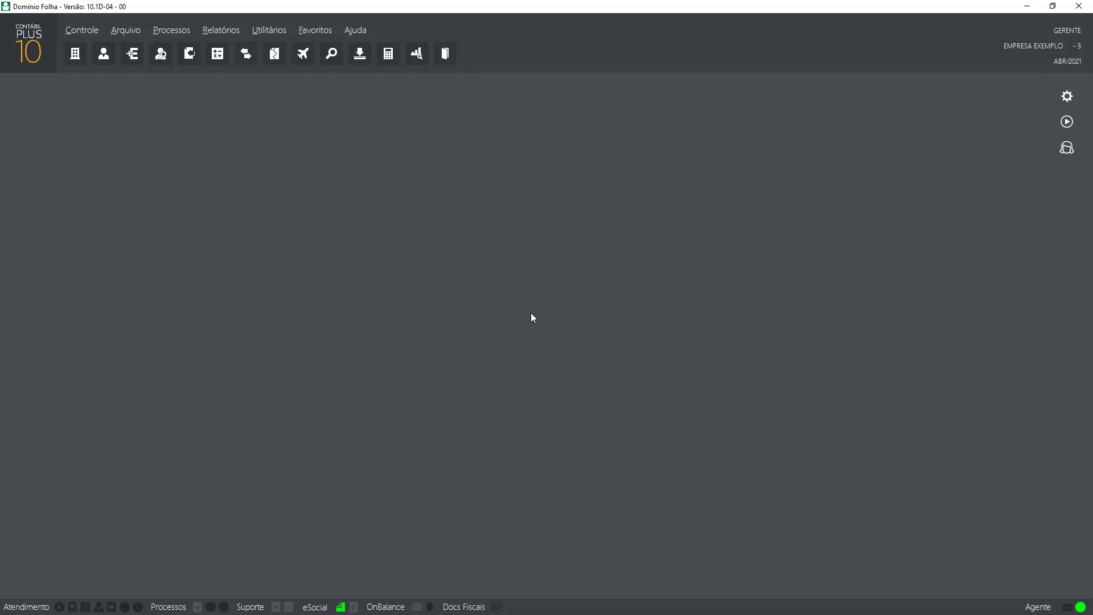
# Step: Examine the digital certificate details in the company's registration, then close the record
pyautogui.click(92, 32)
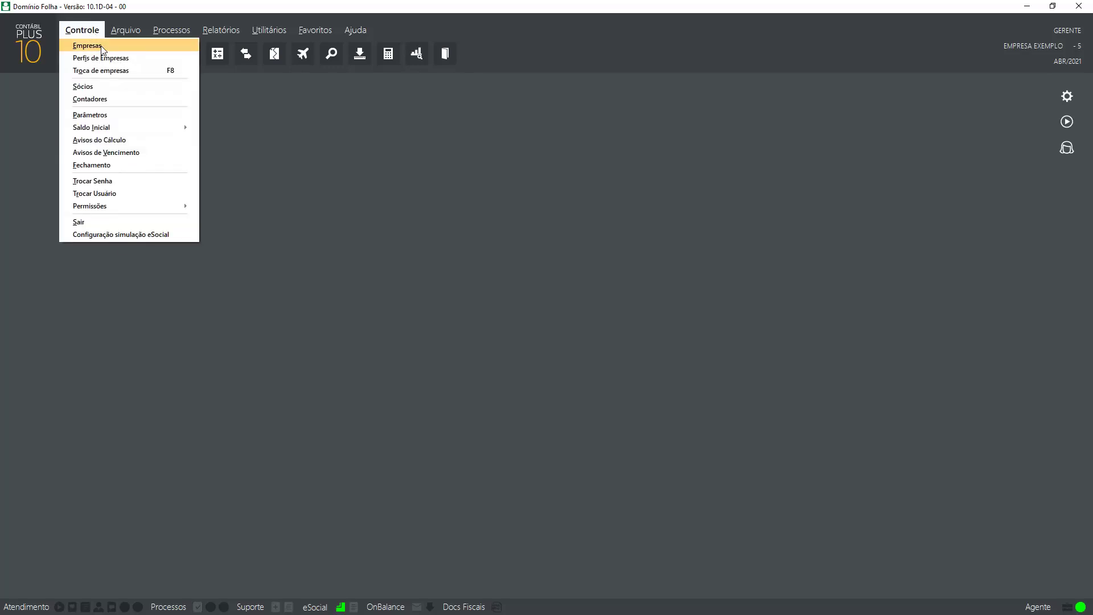
pyautogui.click(102, 50)
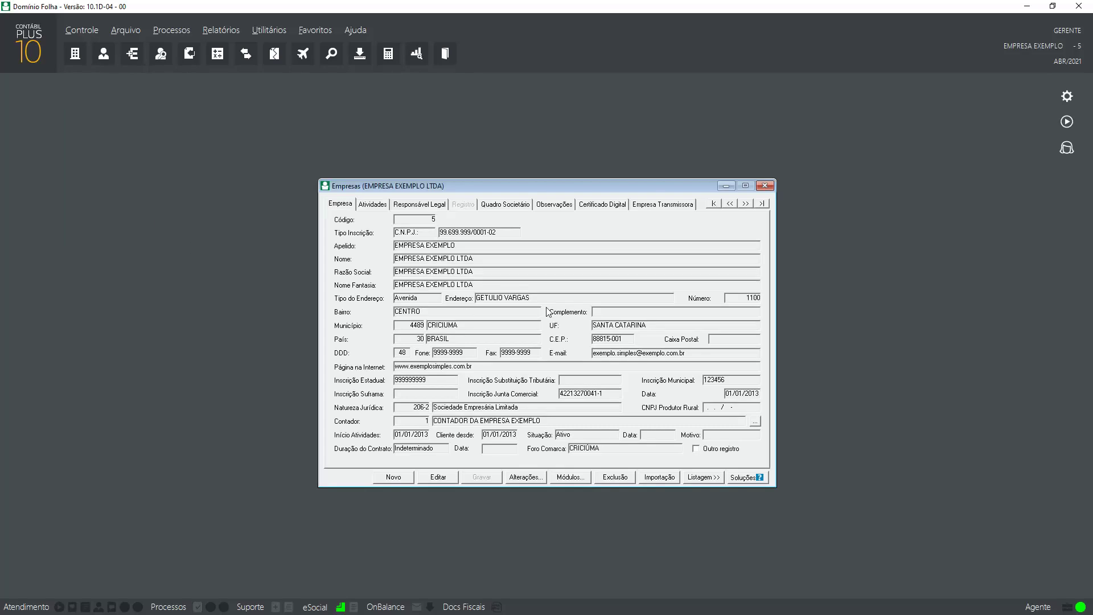
pyautogui.click(611, 206)
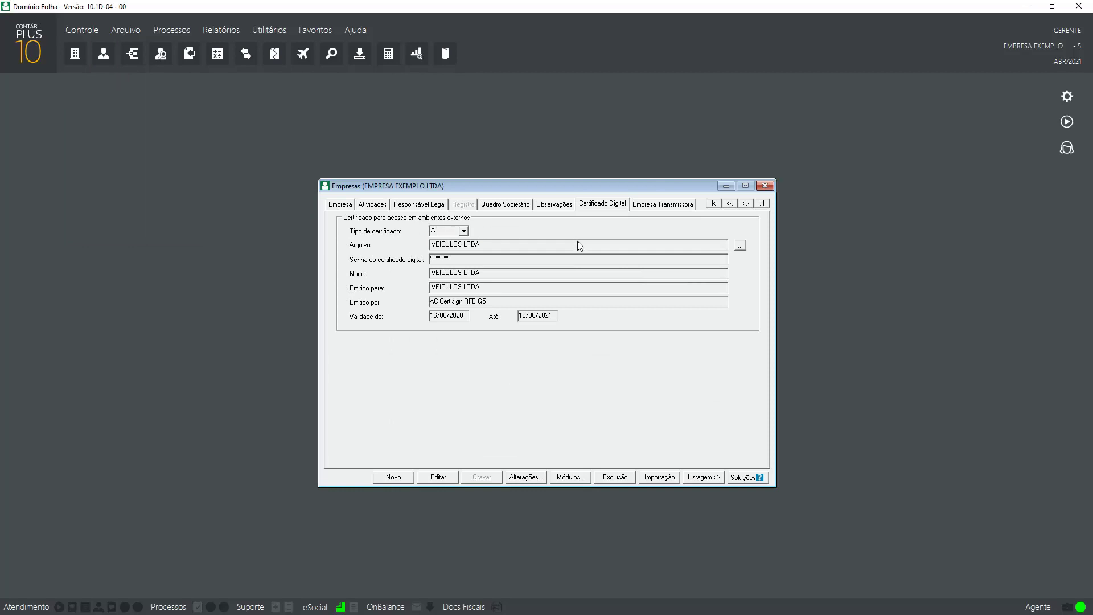
pyautogui.click(763, 186)
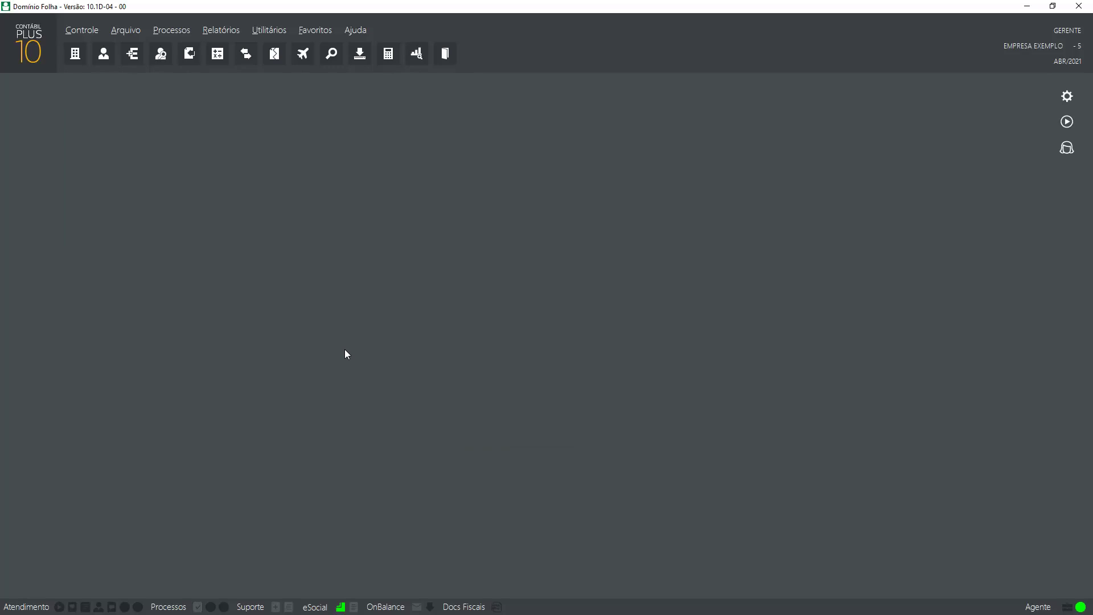
# Step: Examine the digital certificate settings in the accountant's registration, then close the record
pyautogui.click(84, 31)
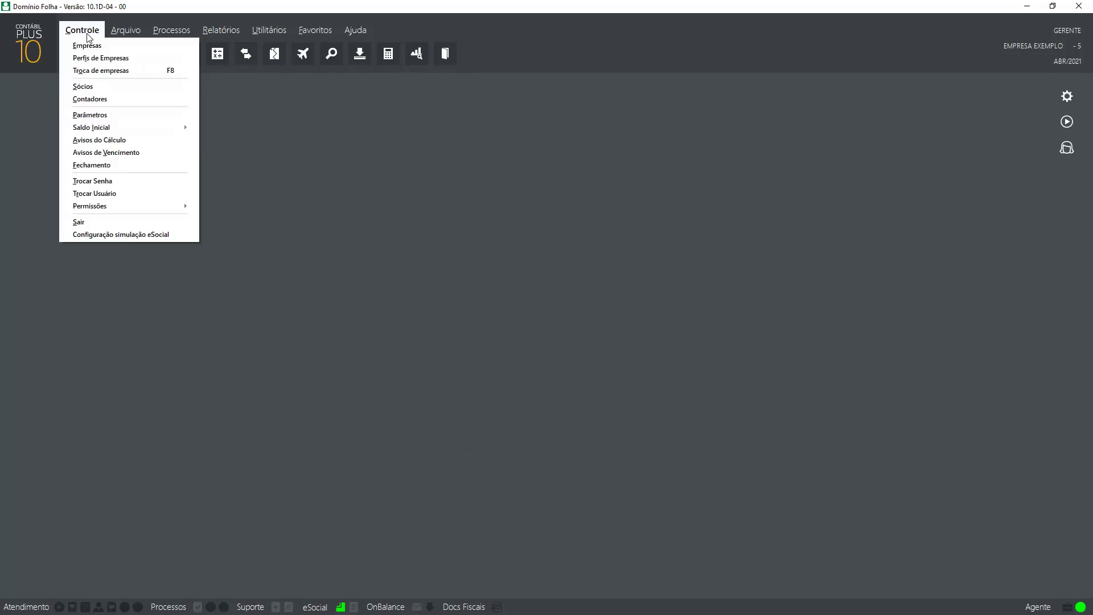
pyautogui.click(120, 101)
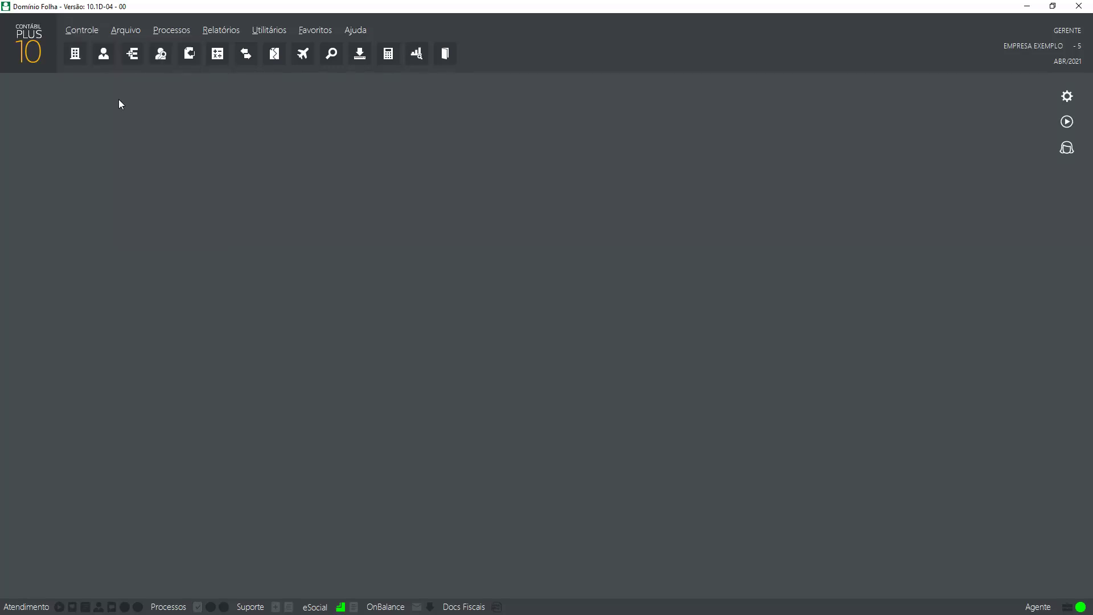
pyautogui.click(380, 232)
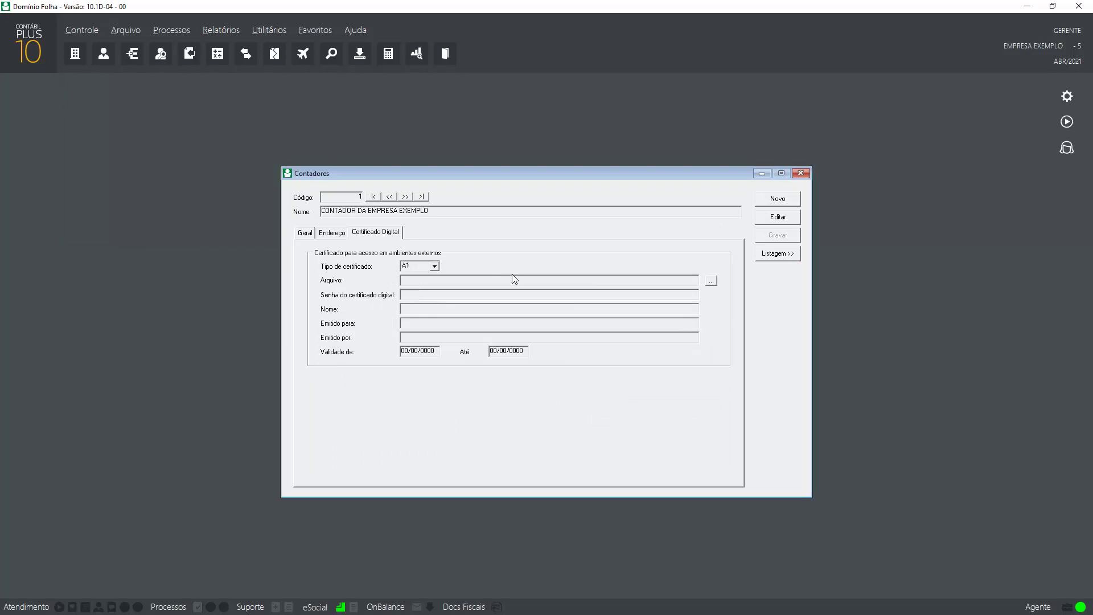
pyautogui.click(801, 173)
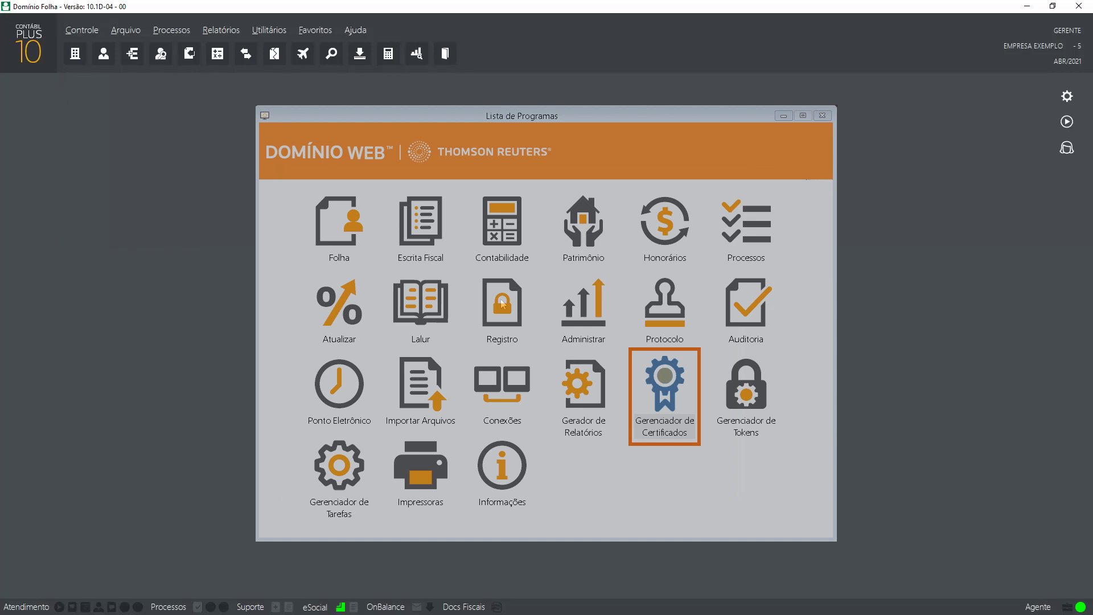
pyautogui.click(746, 393)
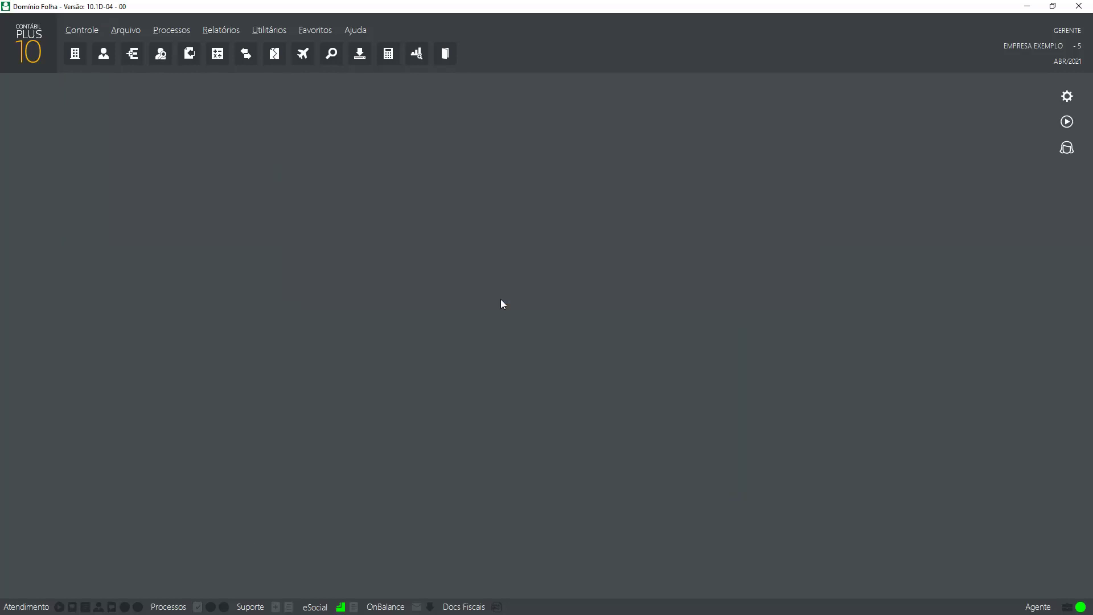
# Step: Open the company's Parâmetros and enter "inicial" as the description of the Regime validity
pyautogui.click(82, 29)
pyautogui.click(110, 115)
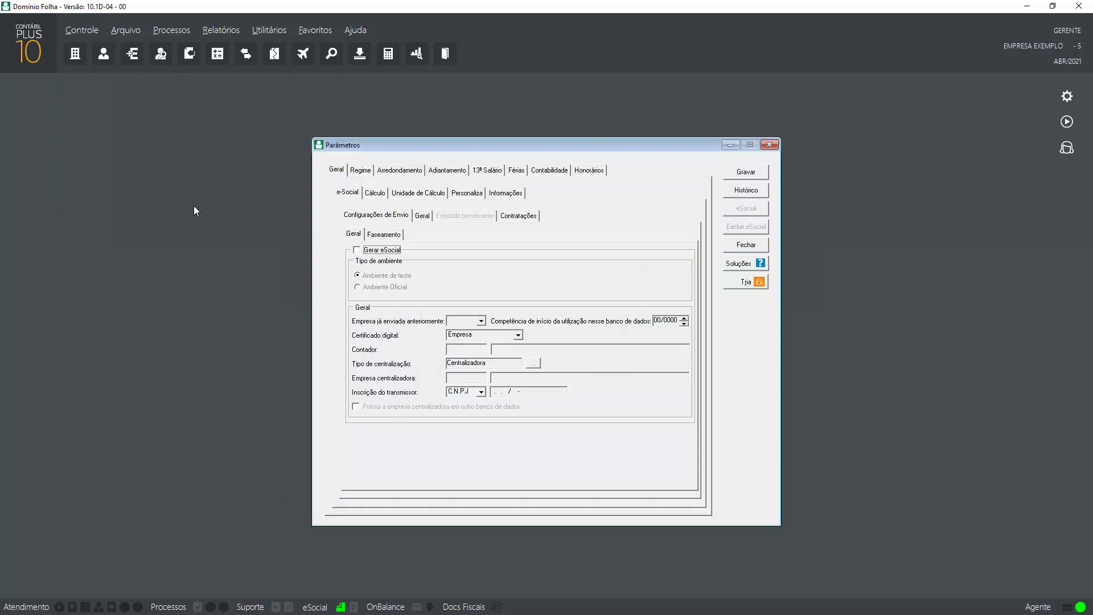
pyautogui.click(360, 171)
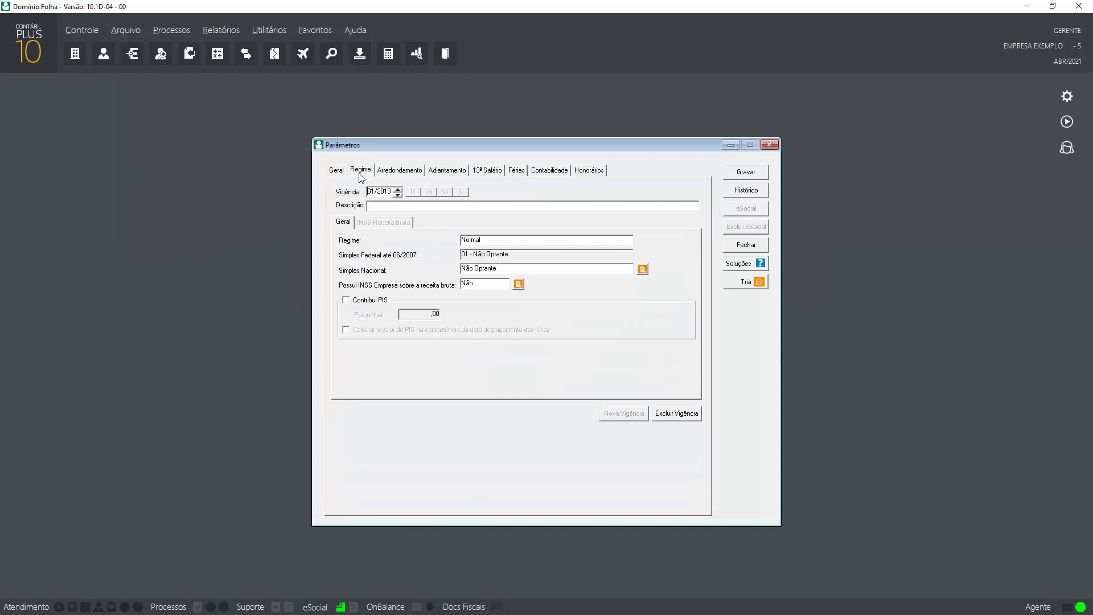
pyautogui.click(391, 208)
pyautogui.write('inicia')
# Step: Set the Unidade de Cálculo validity to 01/2013 with the description "inicial"
pyautogui.click(339, 171)
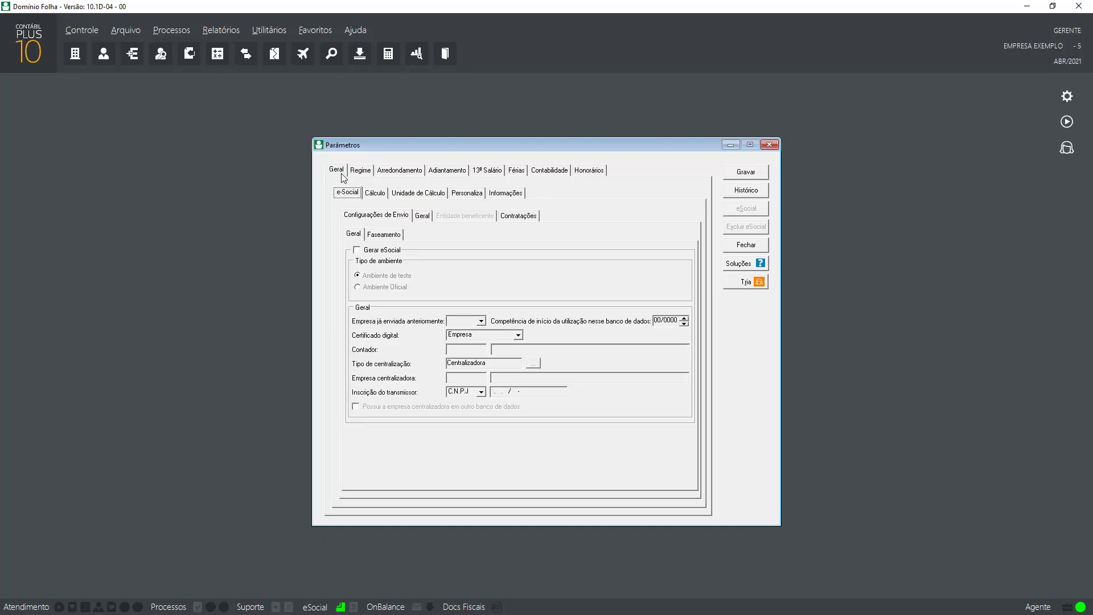
pyautogui.click(413, 194)
pyautogui.click(389, 211)
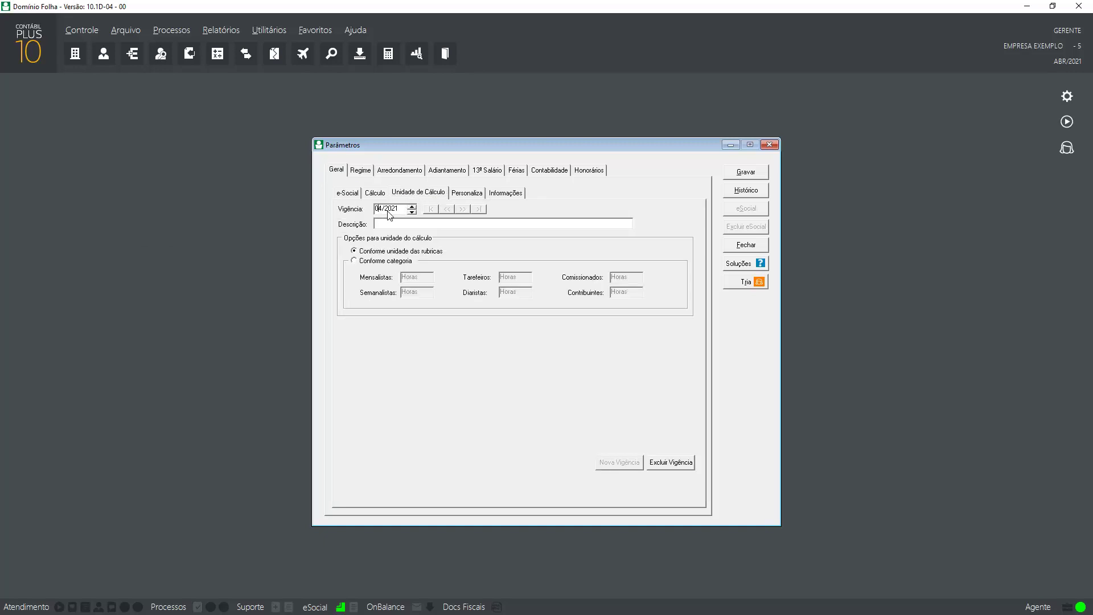
pyautogui.write('13')
pyautogui.click(408, 224)
pyautogui.write('inicia')
# Step: Enable Gerar eSocial in the e-Social sending settings and choose Ambiente Oficial as the environment type
pyautogui.click(361, 170)
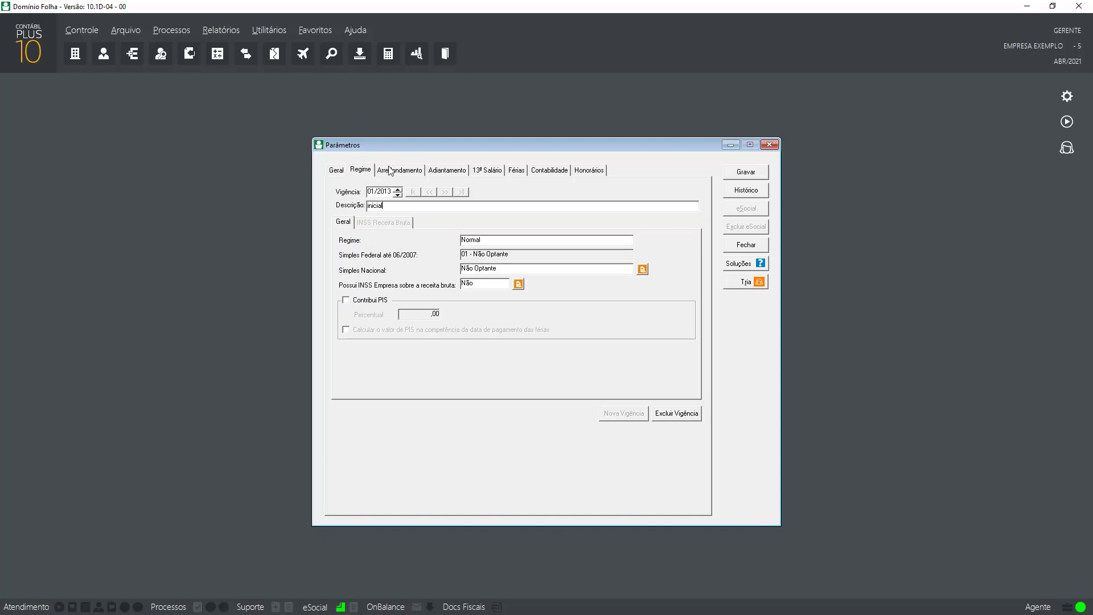
pyautogui.click(342, 170)
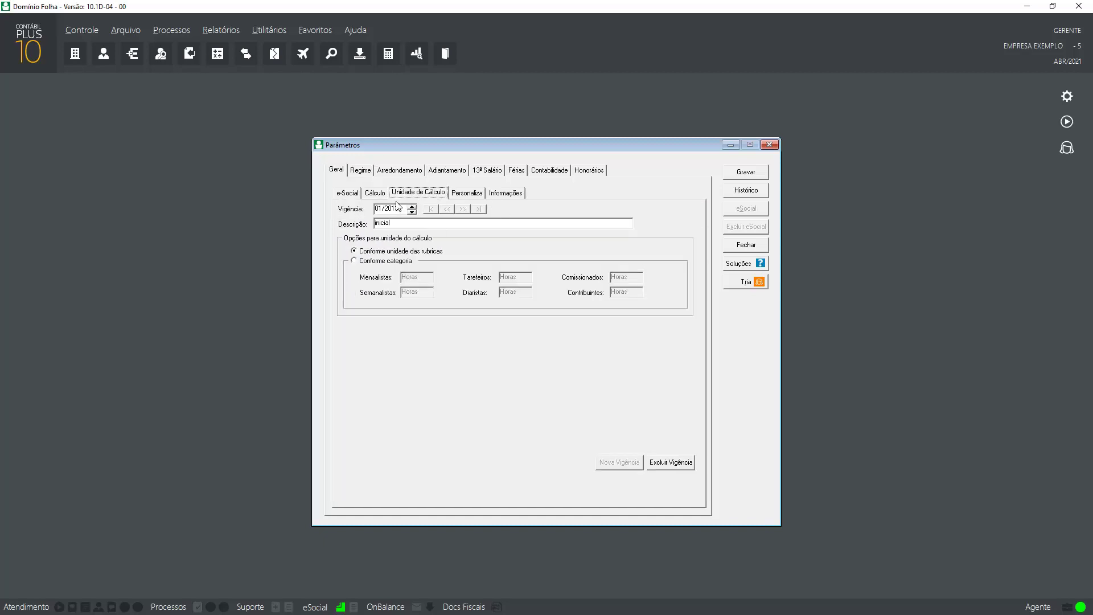
pyautogui.click(350, 194)
pyautogui.click(374, 193)
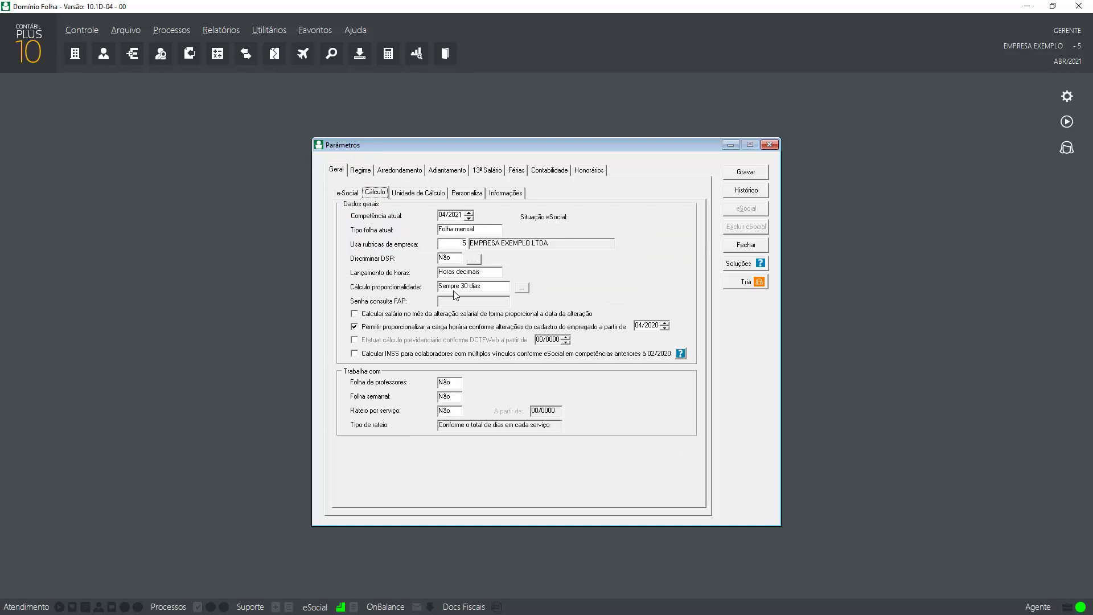
pyautogui.click(349, 193)
pyautogui.click(384, 216)
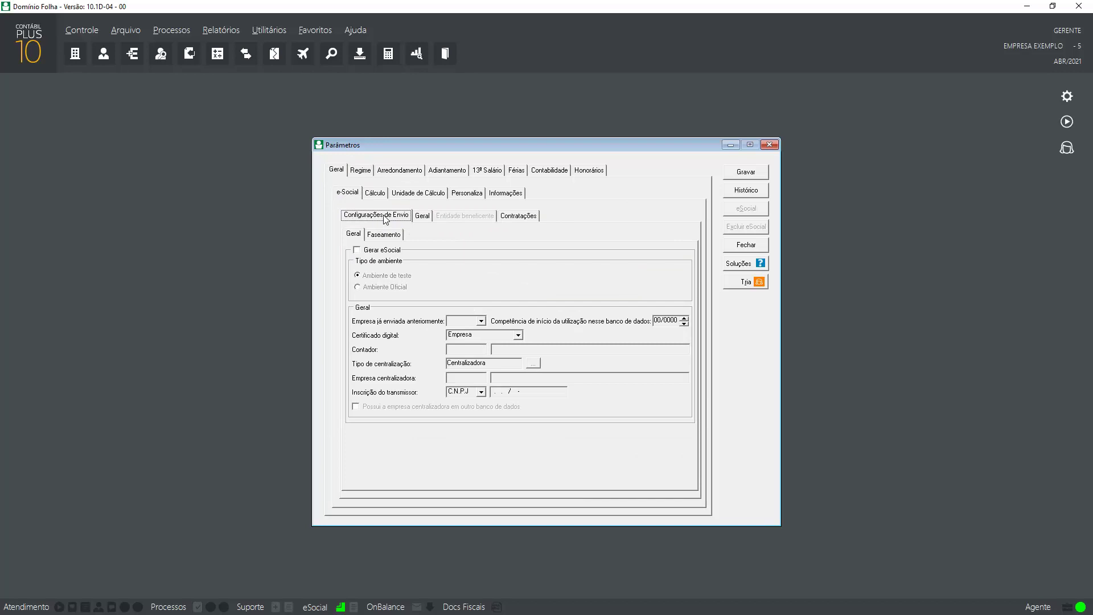
pyautogui.click(354, 235)
pyautogui.click(357, 250)
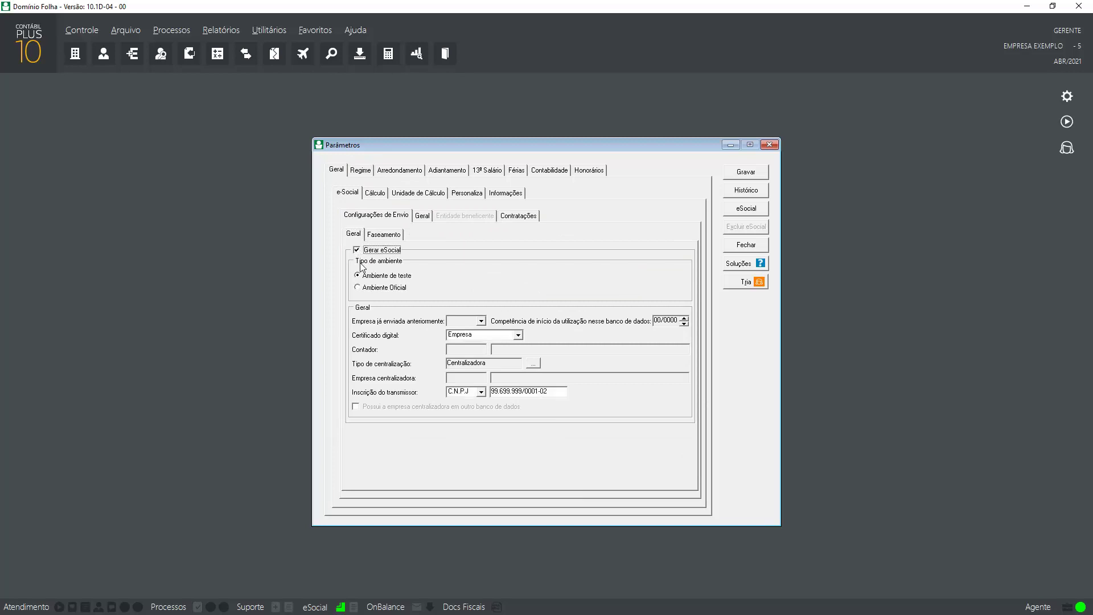
pyautogui.click(359, 289)
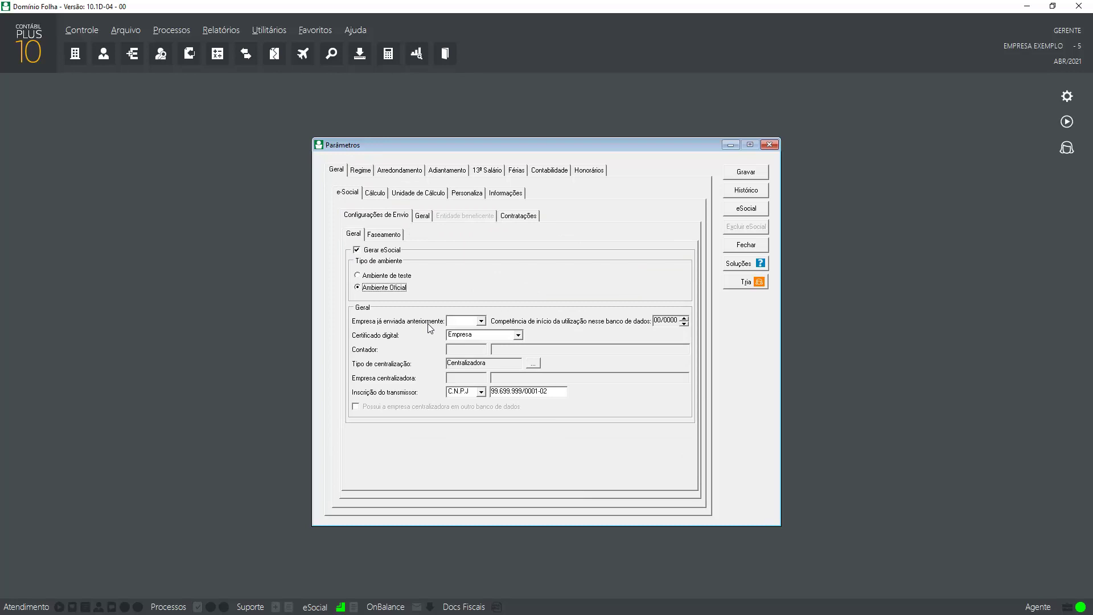
# Step: Set Empresa já enviada anteriormente to Sim, with 01/2021 as the starting period of use in this database
pyautogui.click(481, 321)
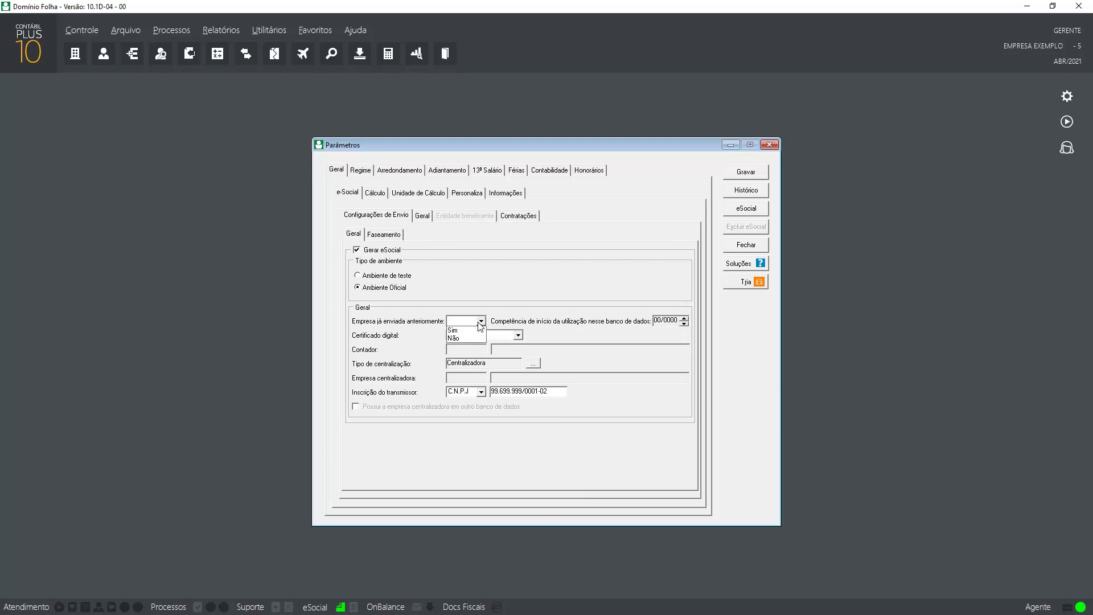
pyautogui.click(460, 331)
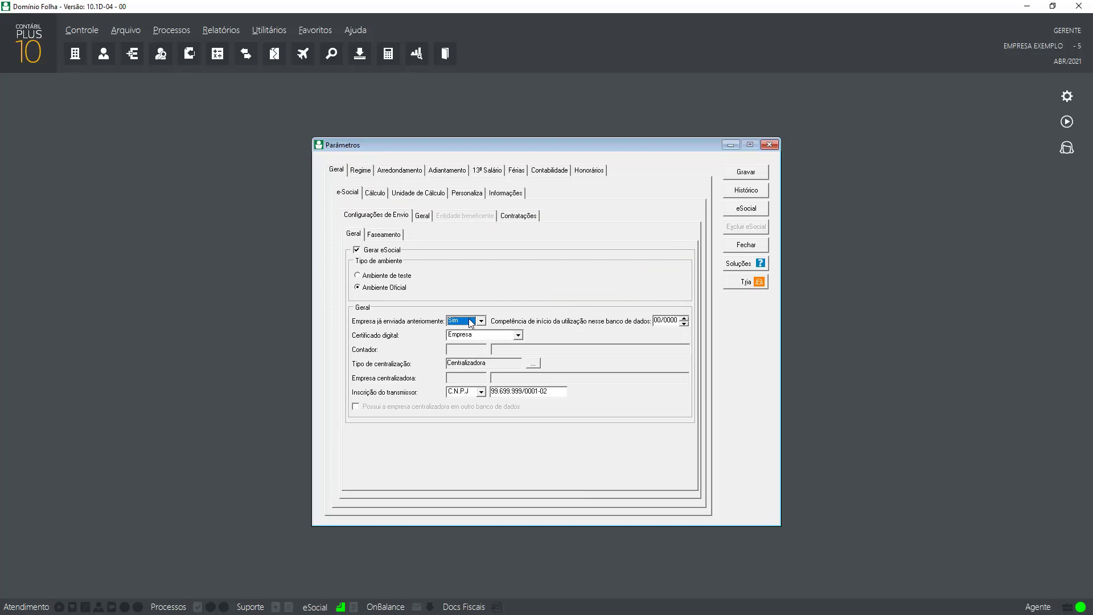
pyautogui.click(656, 322)
# Step: Select Empresa as the eSocial digital certificate and check the transmitter's registration type options, keeping C.N.P.J
pyautogui.click(472, 338)
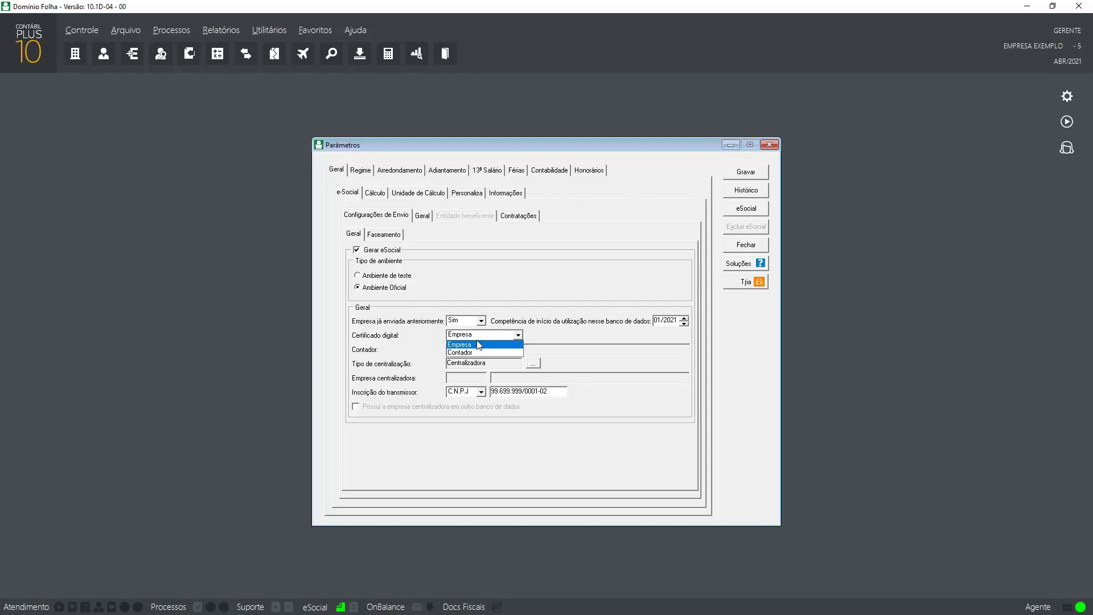
pyautogui.click(478, 345)
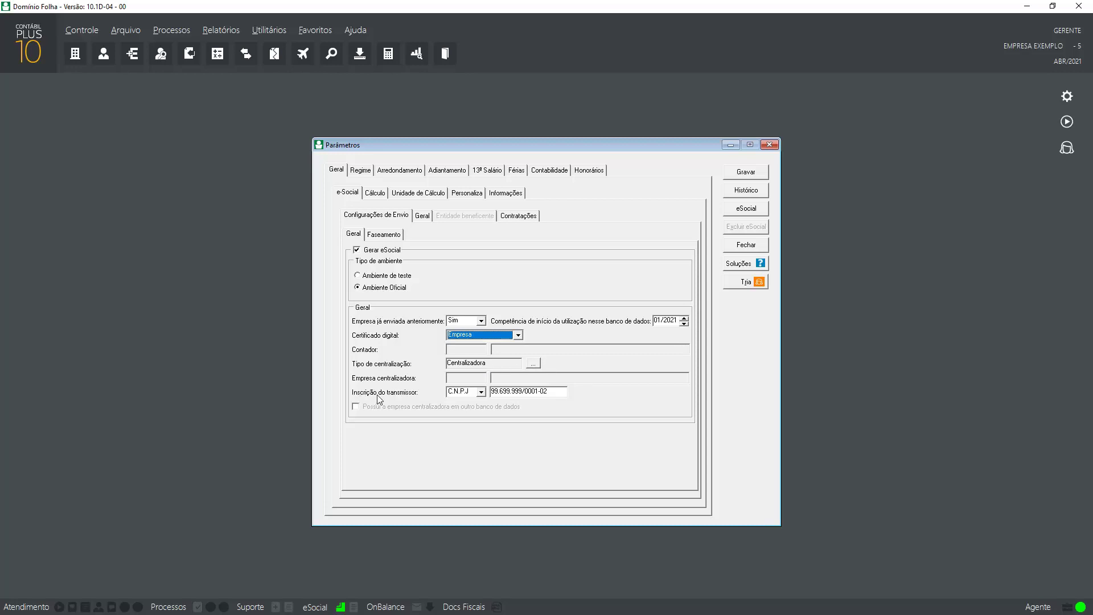
pyautogui.click(482, 392)
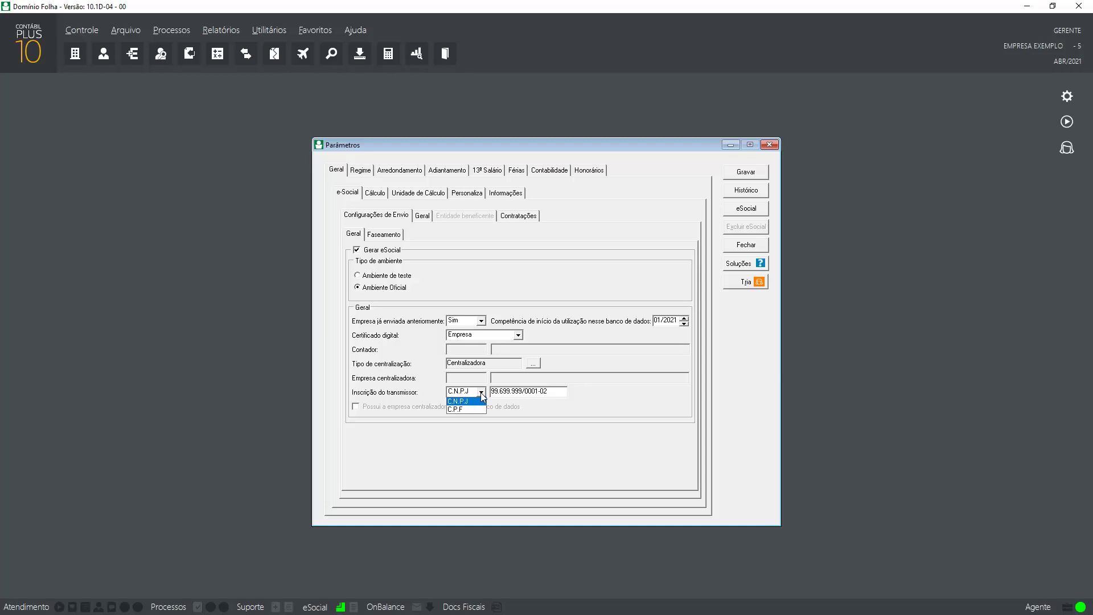
pyautogui.click(481, 392)
# Step: Set the eSocial Faseamento to the 2º grupo, with 2016 revenue up to R$ 78.000.000,00
pyautogui.click(383, 237)
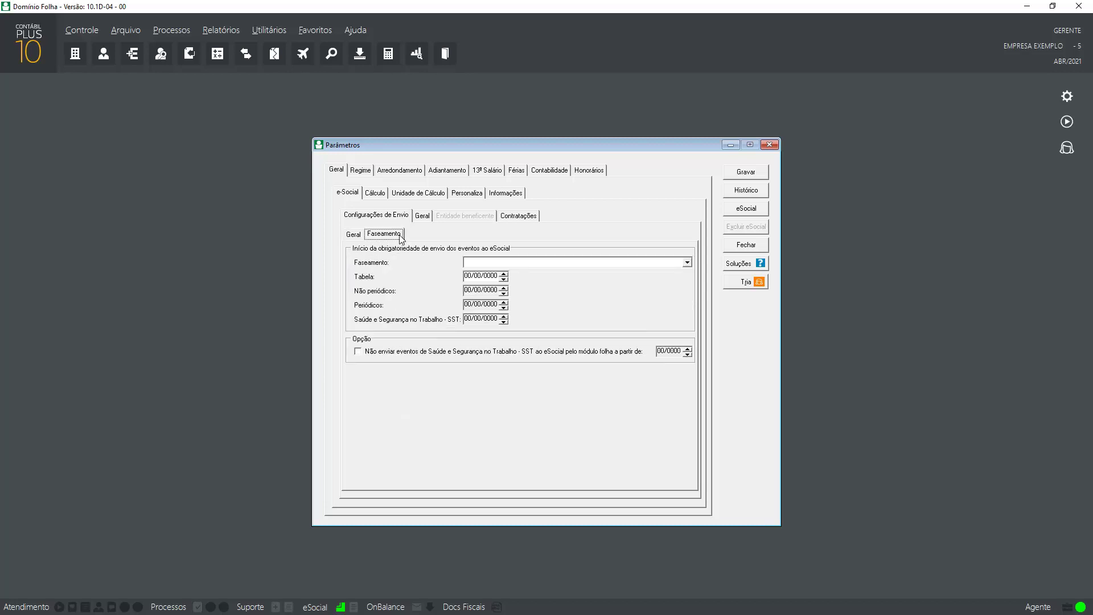
pyautogui.click(529, 263)
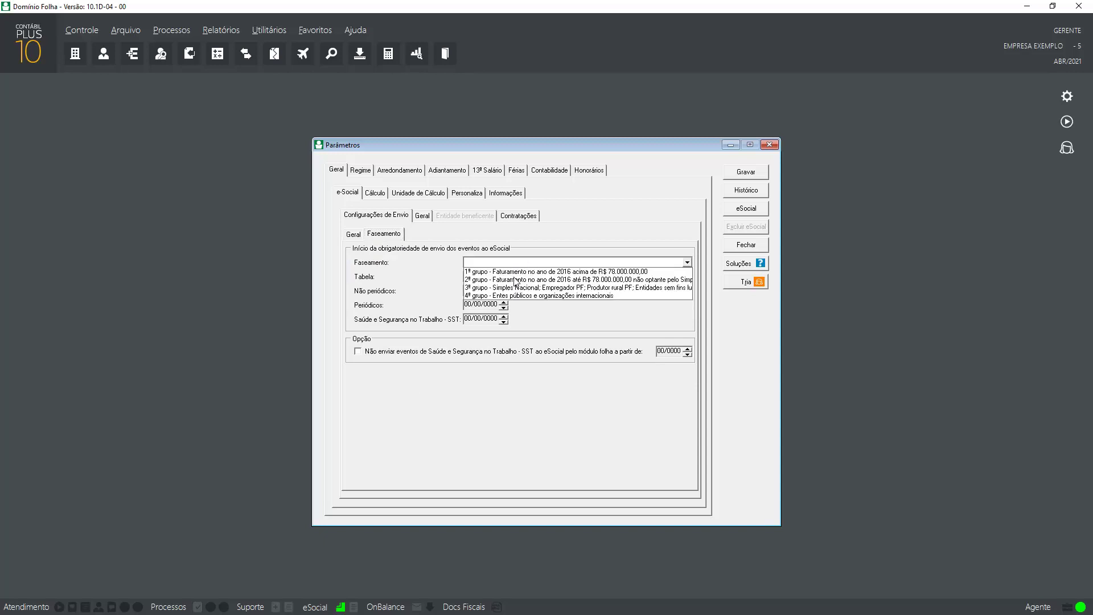
pyautogui.click(516, 279)
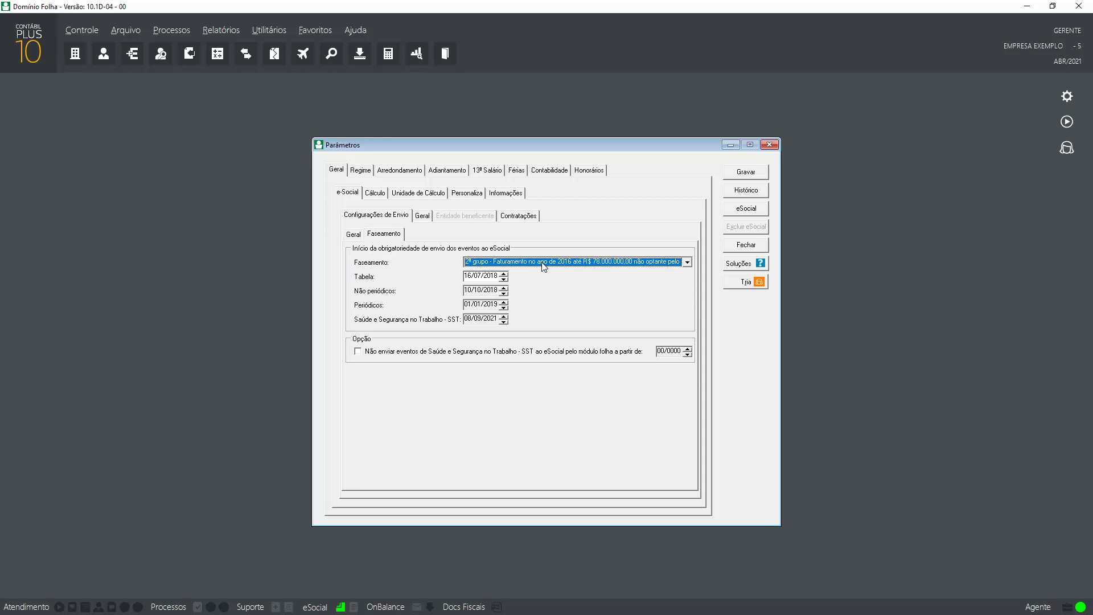
pyautogui.click(603, 276)
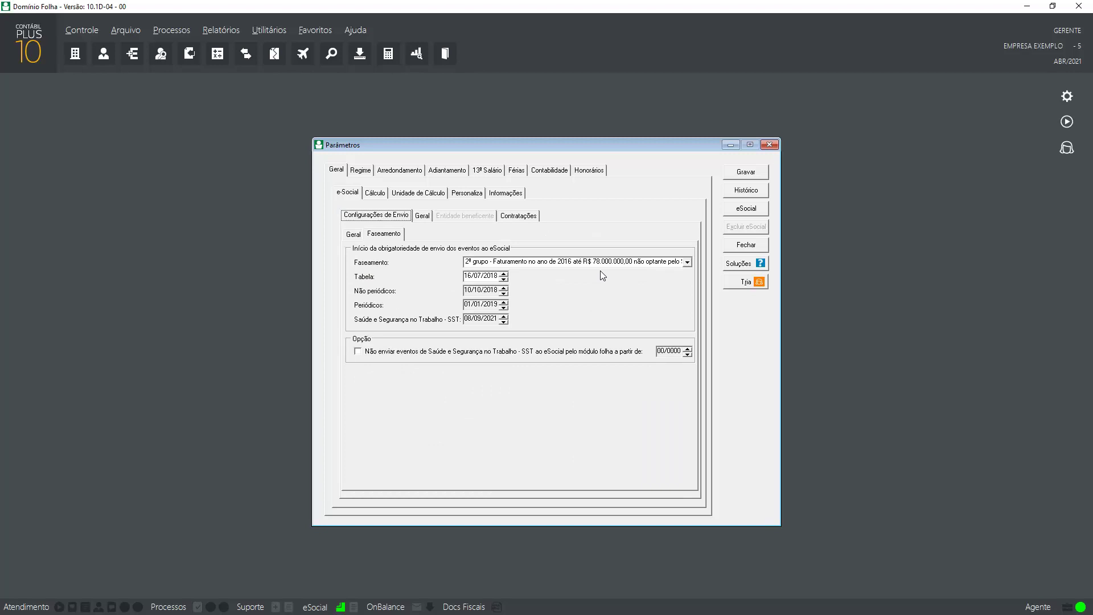
# Step: Select Produtor rural pessoa jurídica as the Classificação tributária in the general e-Social parameters
pyautogui.click(422, 218)
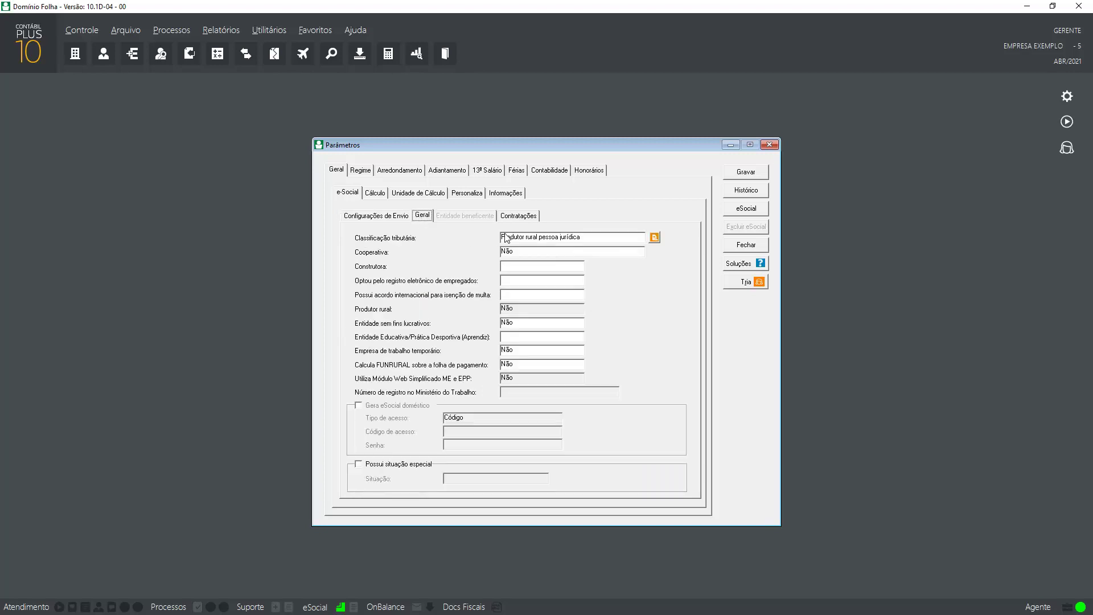
pyautogui.click(600, 239)
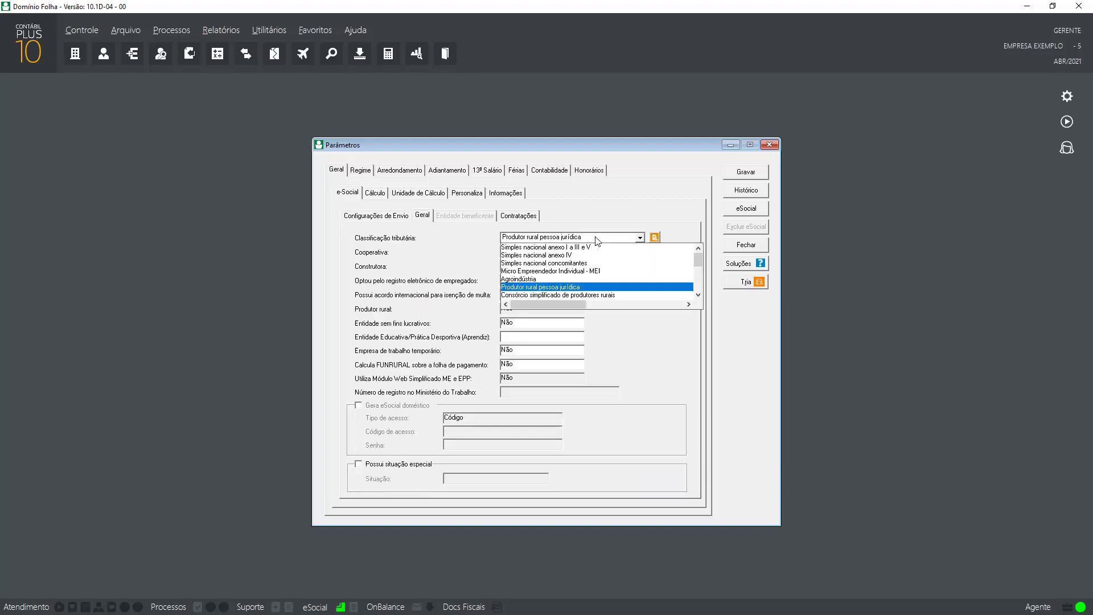
pyautogui.click(563, 287)
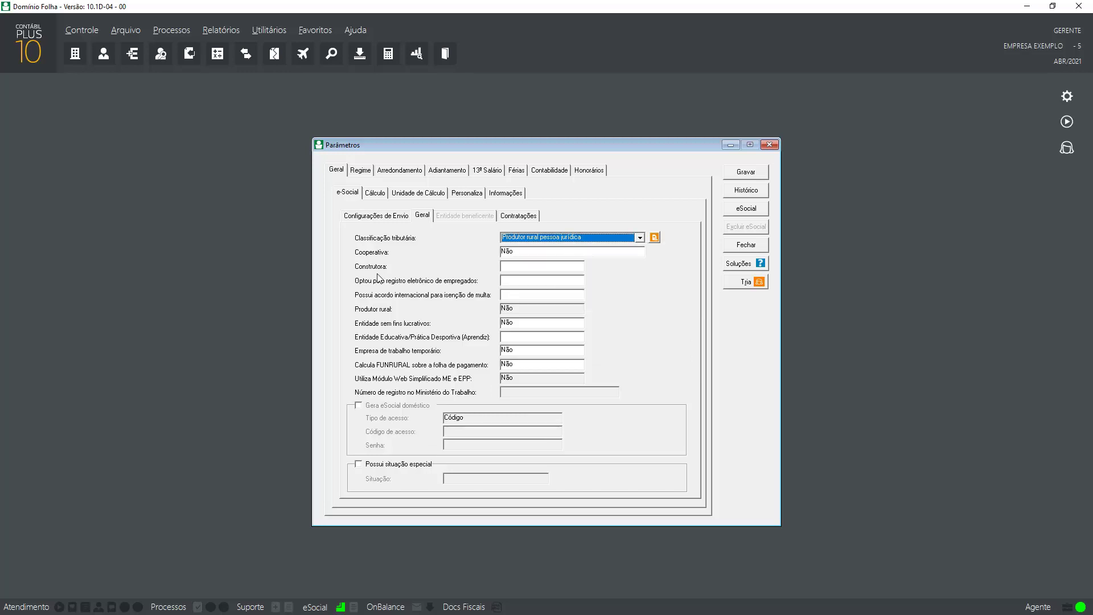
# Step: Set Construtora, electronic employee registry, international fine-exemption agreement and Entidade Educativa/Prática Desportiva to Não, then return to the sending settings
pyautogui.click(516, 267)
pyautogui.click(516, 276)
pyautogui.click(515, 281)
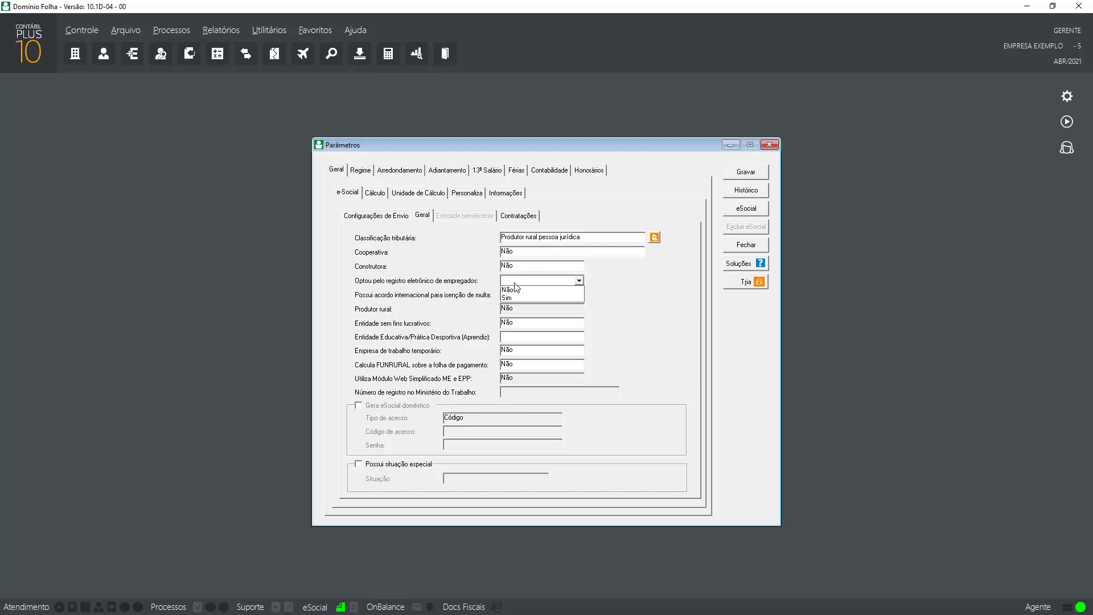
pyautogui.click(514, 289)
pyautogui.click(514, 296)
pyautogui.click(515, 304)
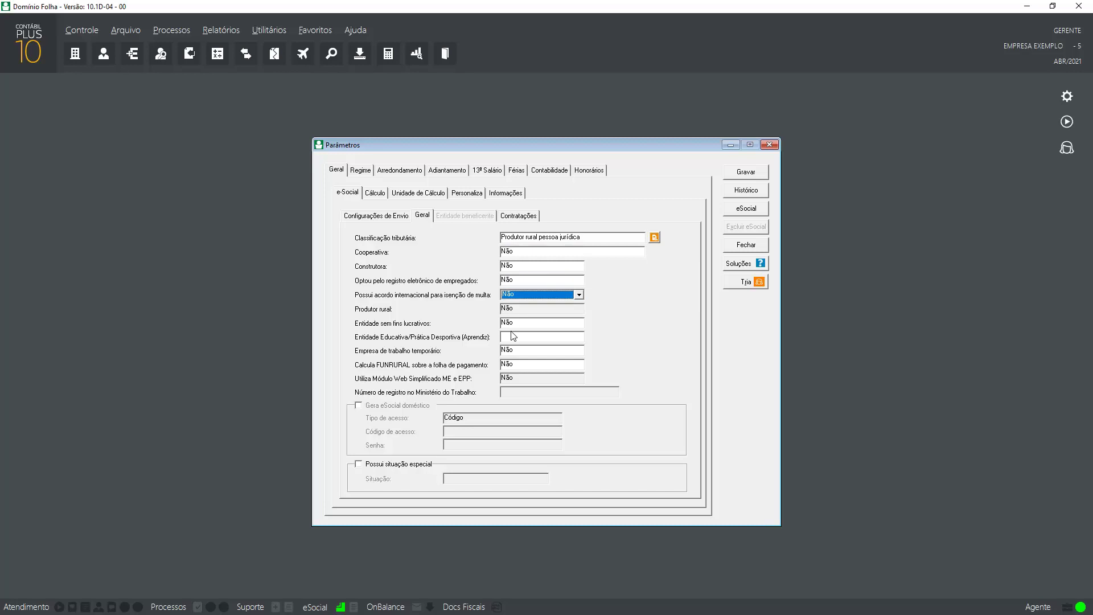
pyautogui.click(516, 339)
pyautogui.click(516, 346)
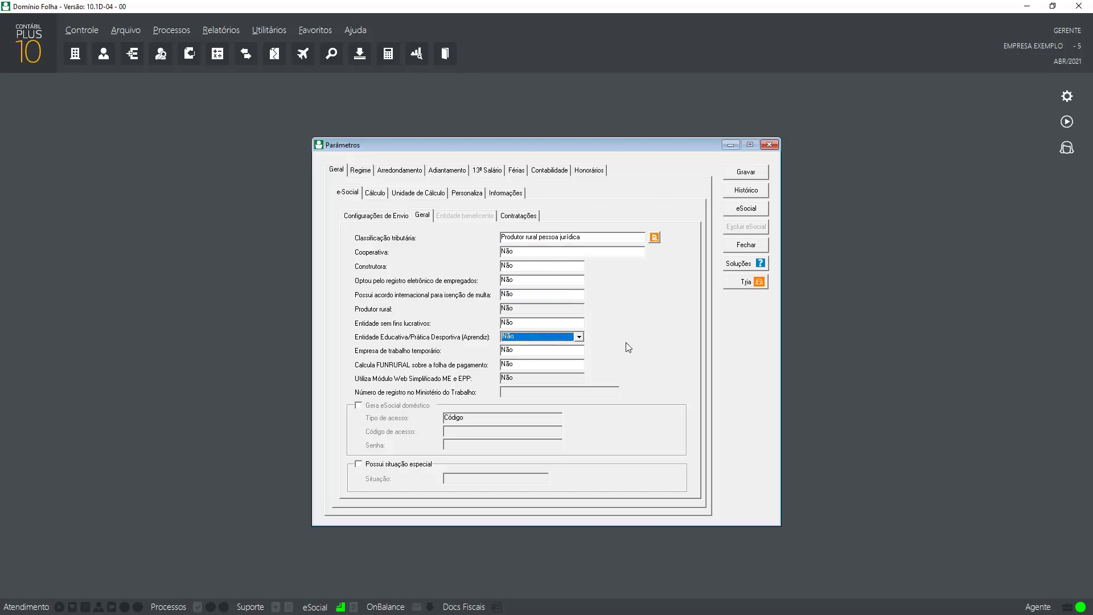
pyautogui.click(378, 218)
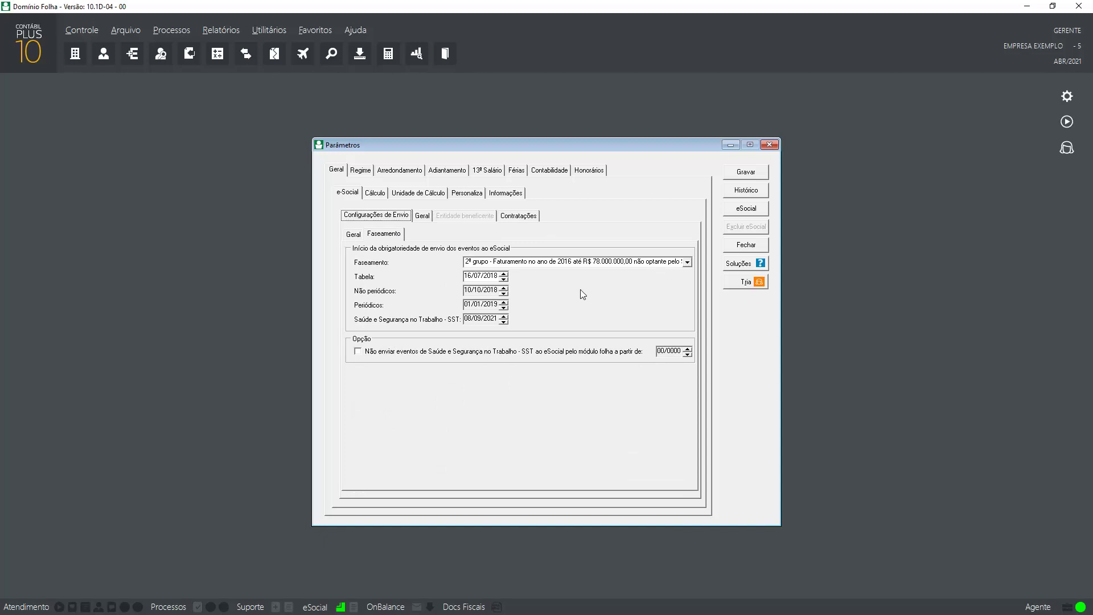
# Step: Save the company parameters, choose the data import process, and open Importação de Dados do eSocial
pyautogui.click(752, 174)
pyautogui.moveTo(547, 193); pyautogui.dragTo(545, 249)
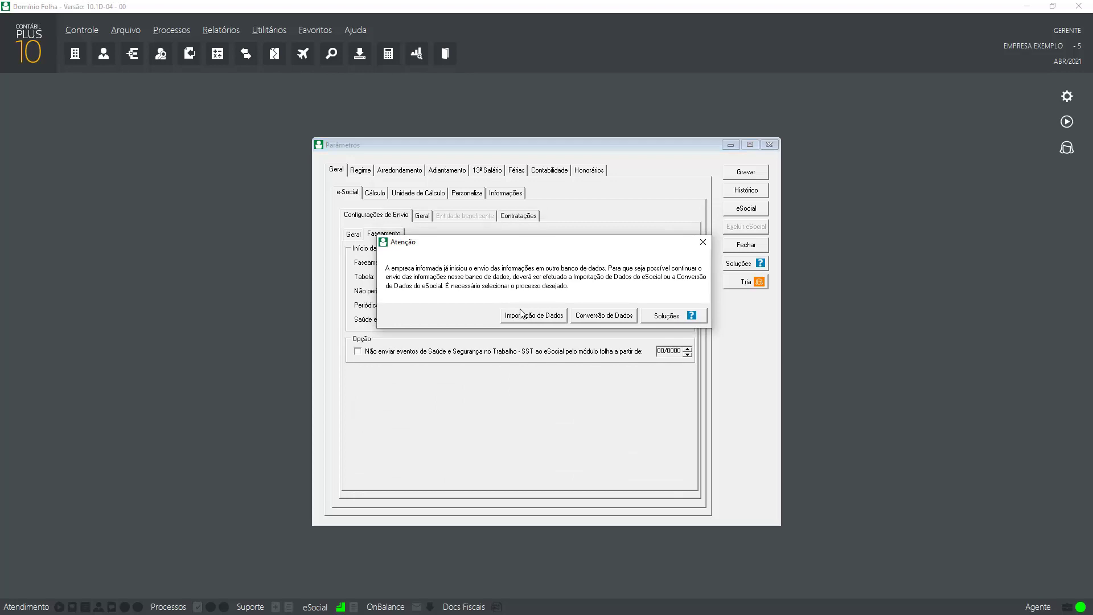
pyautogui.click(536, 317)
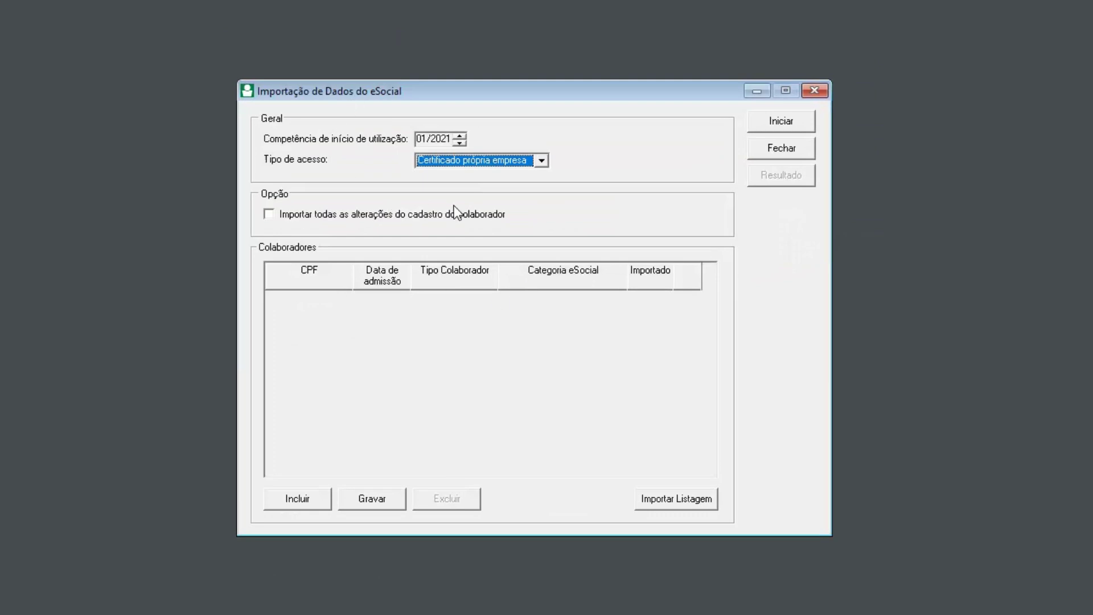
pyautogui.click(267, 31)
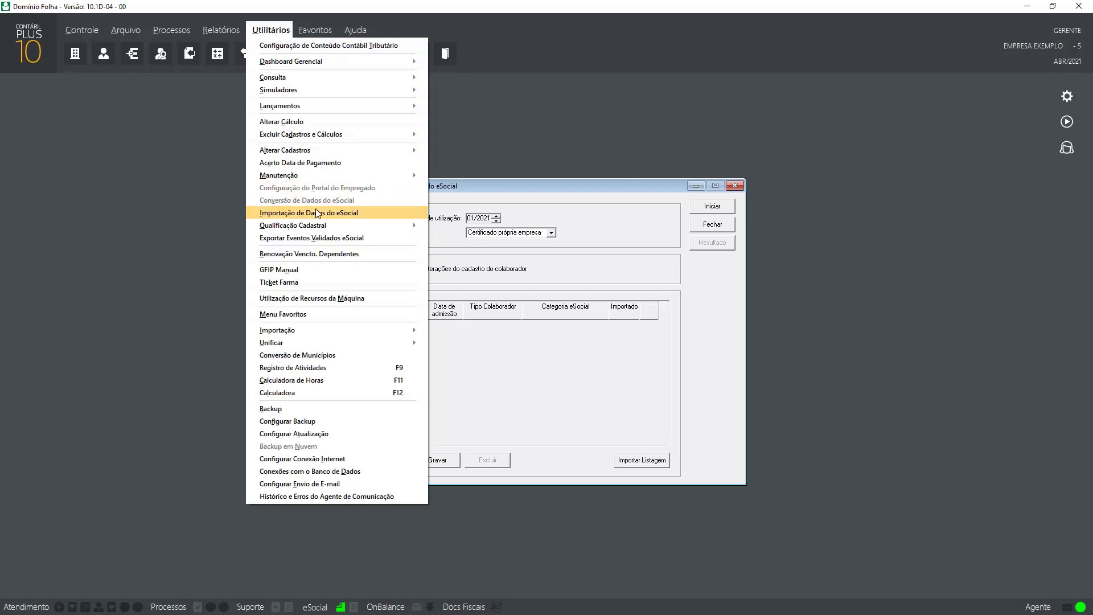
pyautogui.click(377, 212)
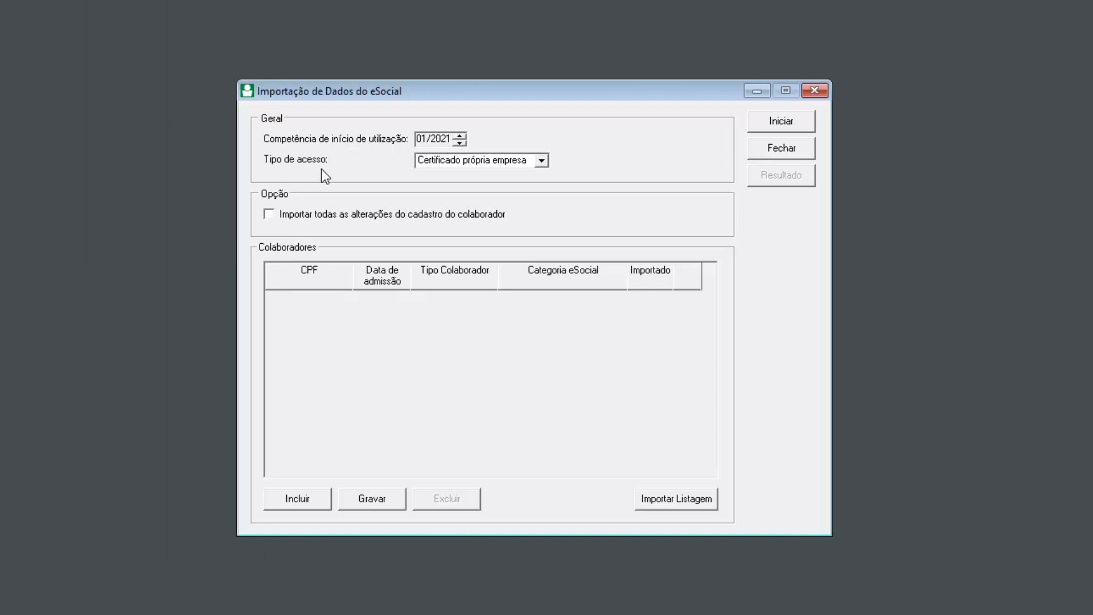
# Step: Keep Certificado própria empresa as the access type and enable importing all changes to the collaborators' records
pyautogui.click(541, 161)
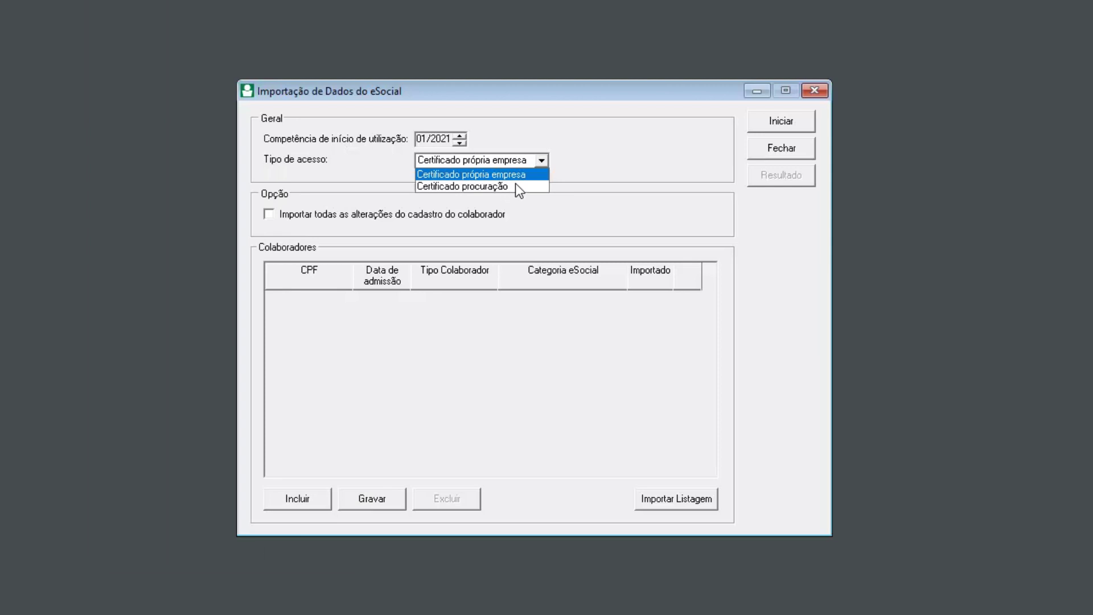
pyautogui.click(459, 167)
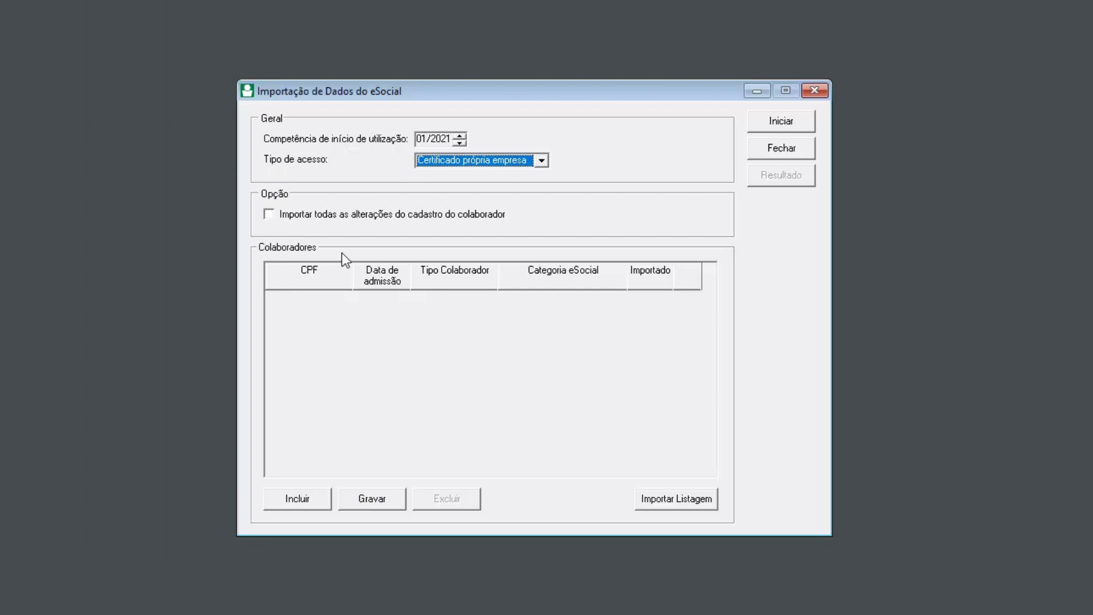
pyautogui.click(270, 216)
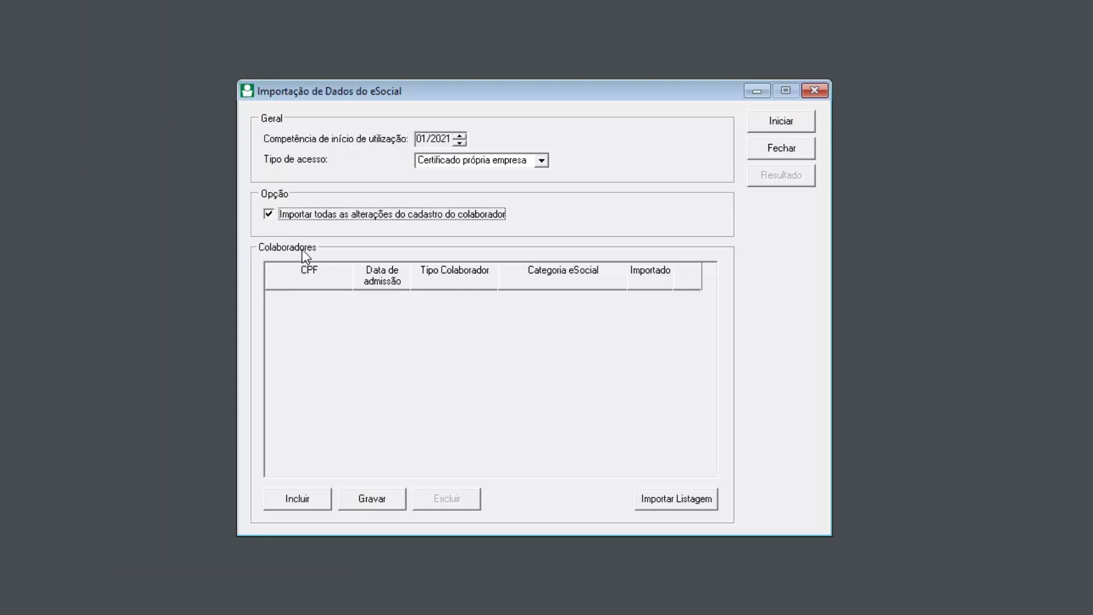
# Step: Add a collaborator to the import list with the CPF, admission date 01/01/2021 and type Empregado
pyautogui.click(304, 501)
pyautogui.click(297, 297)
pyautogui.write('111.111.111-11')
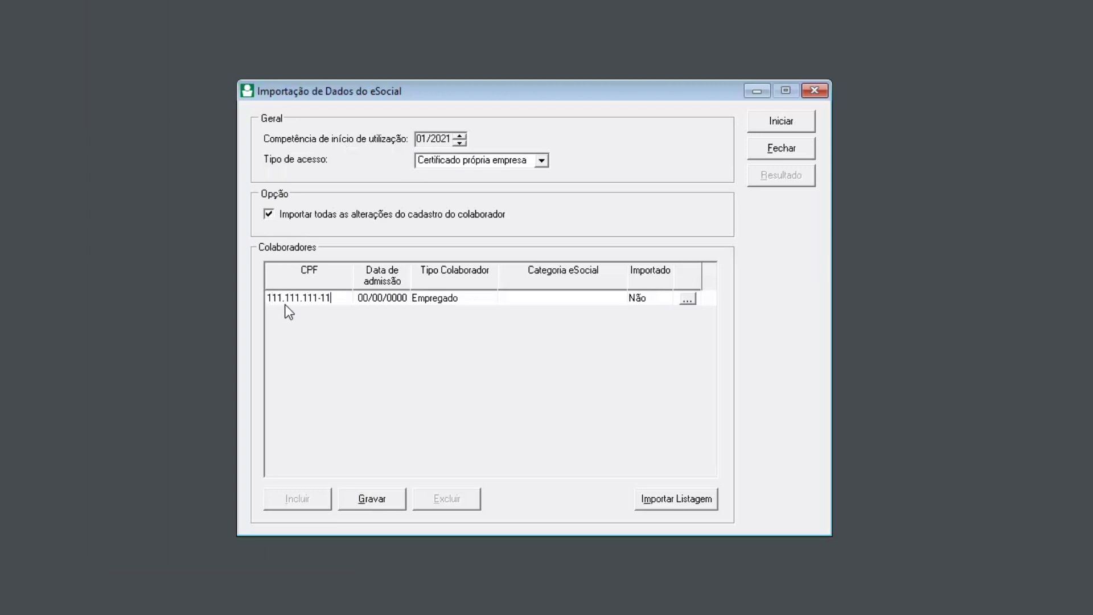
pyautogui.click(377, 300)
pyautogui.click(378, 299)
pyautogui.click(475, 307)
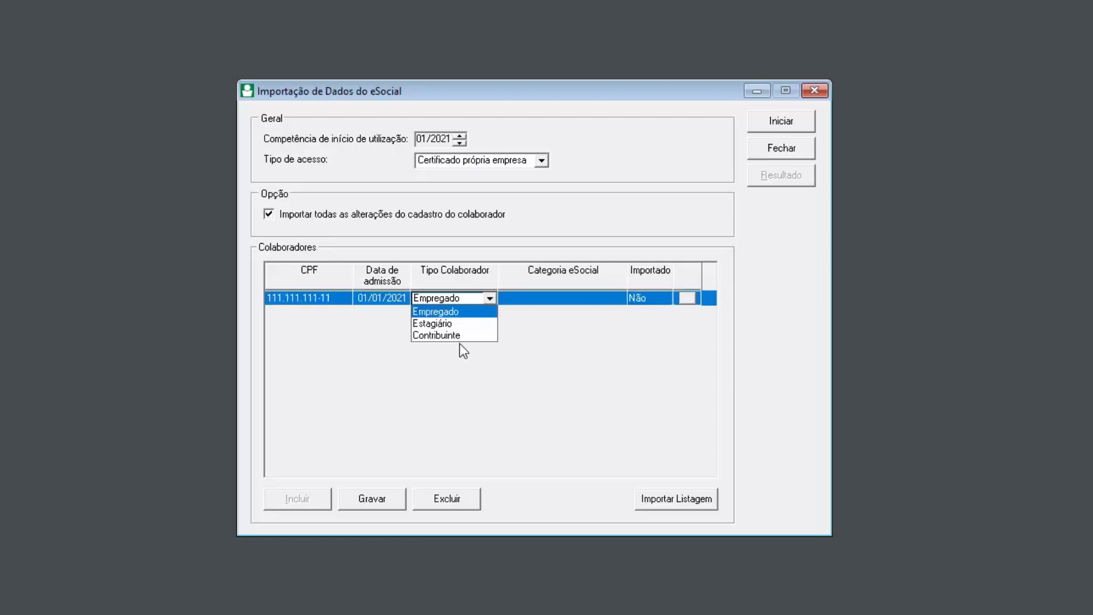
pyautogui.click(469, 311)
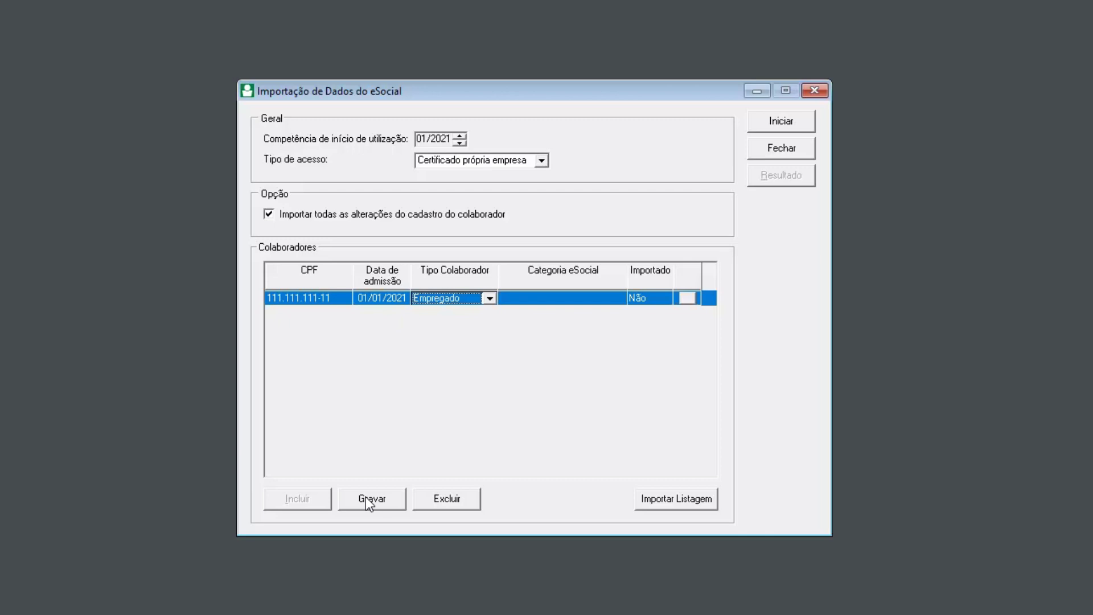
# Step: Try the types Estagiário and Contribuinte for the collaborator, check the eSocial category options, and delete the row
pyautogui.click(489, 299)
pyautogui.click(451, 324)
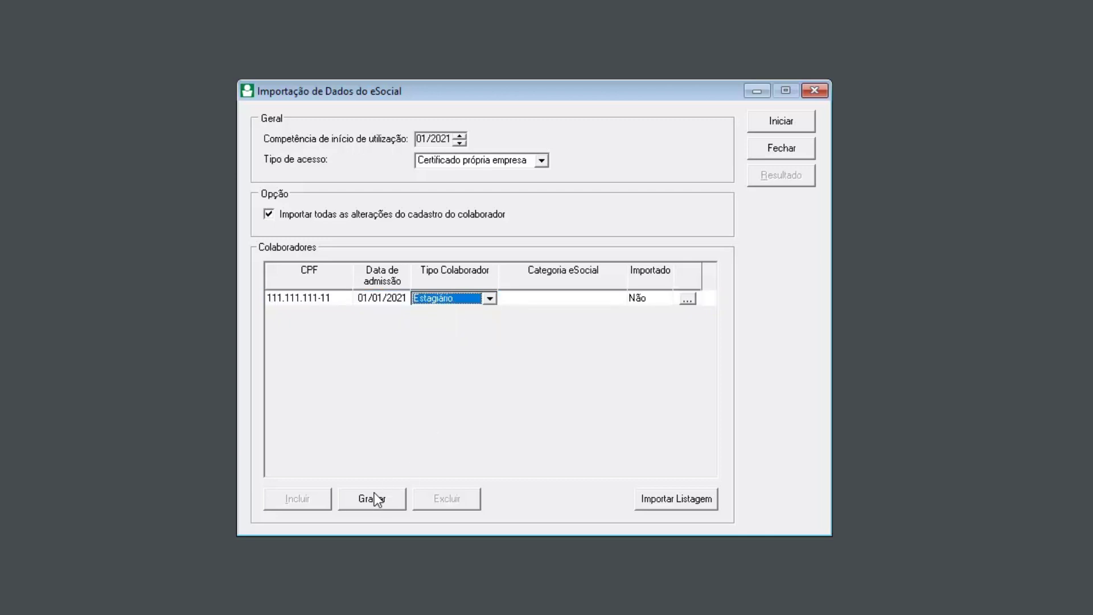
pyautogui.click(464, 300)
pyautogui.click(450, 336)
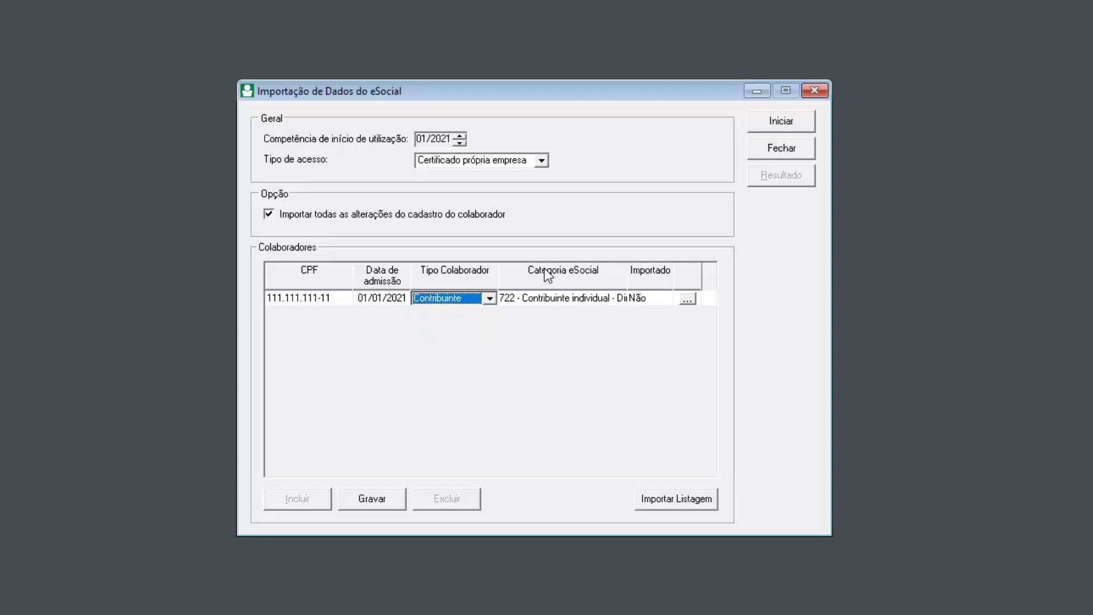
pyautogui.click(586, 298)
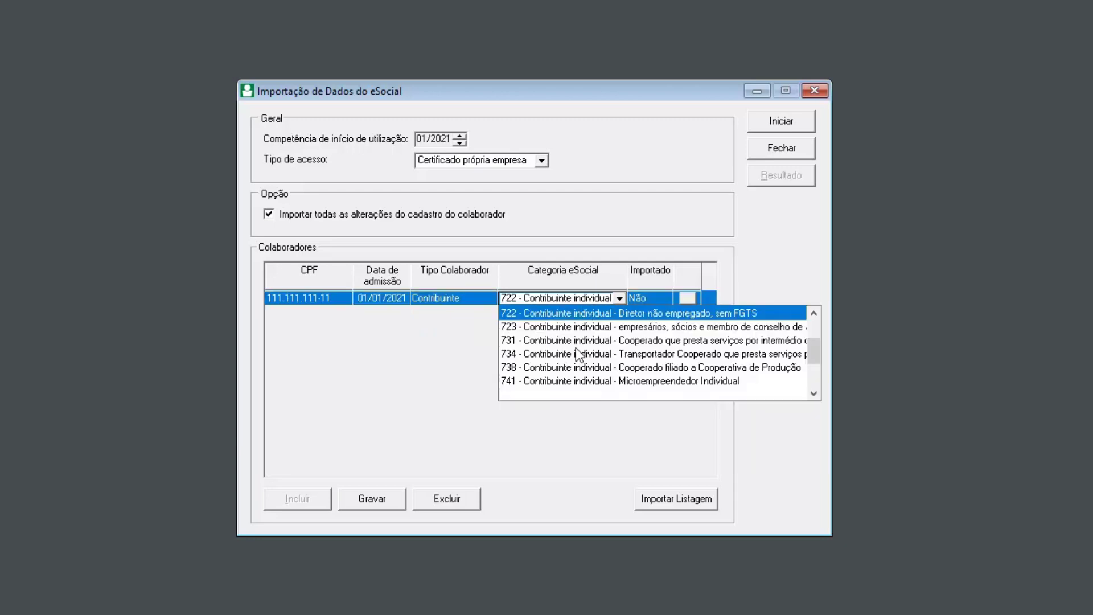
pyautogui.click(586, 298)
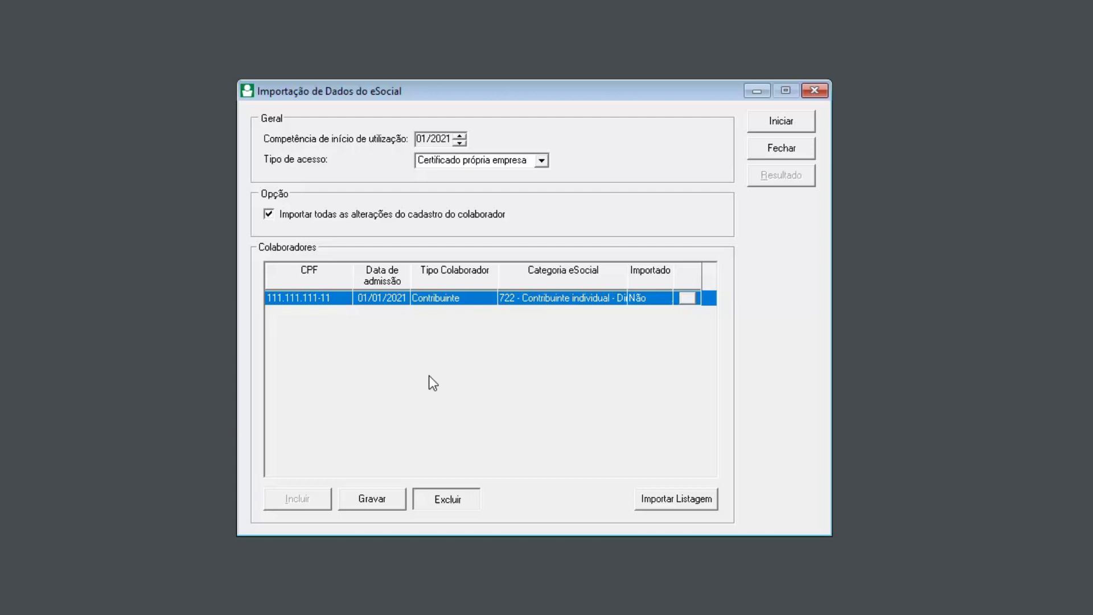
pyautogui.click(442, 504)
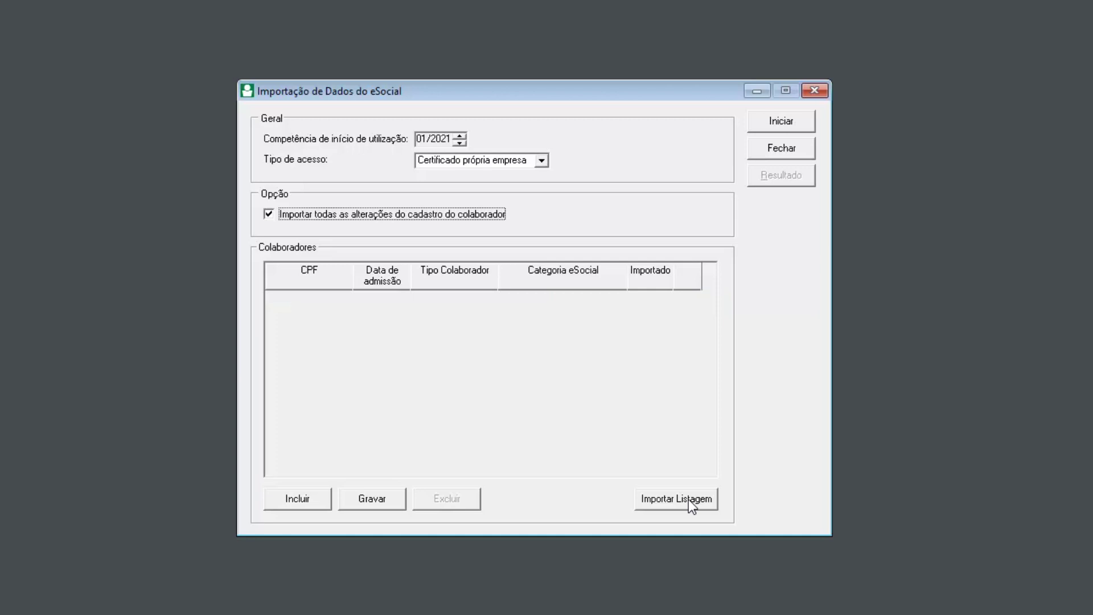
# Step: Switch to Notepad and examine the CPF, admission date, type code and separators in Empregados a Importar.txt
pyautogui.hotkey('alt', 'Tab')
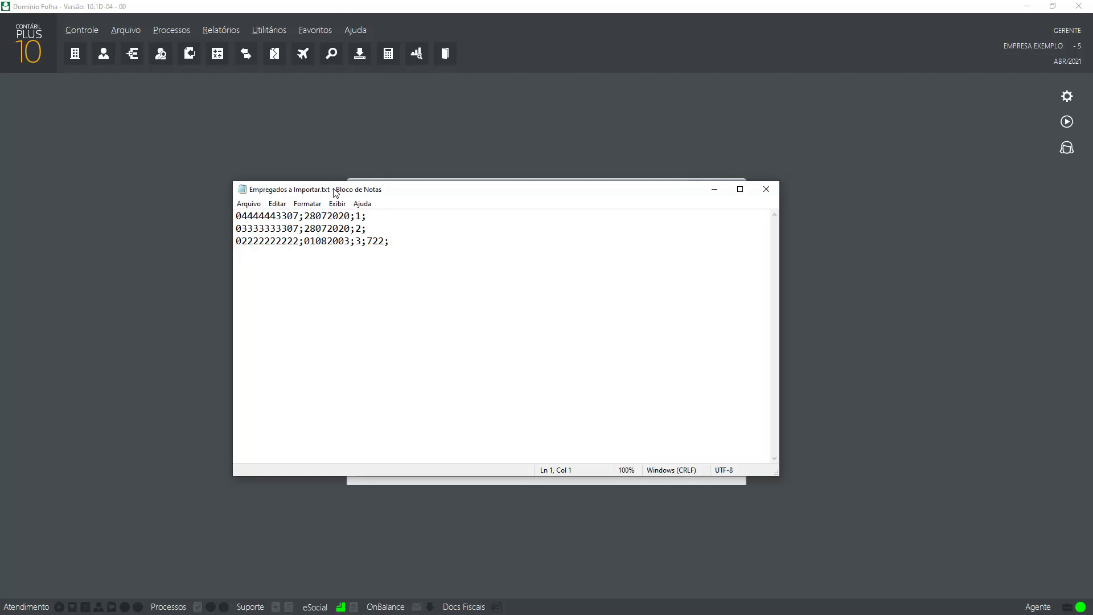
pyautogui.moveTo(330, 190); pyautogui.dragTo(378, 192)
pyautogui.moveTo(284, 218); pyautogui.dragTo(347, 218)
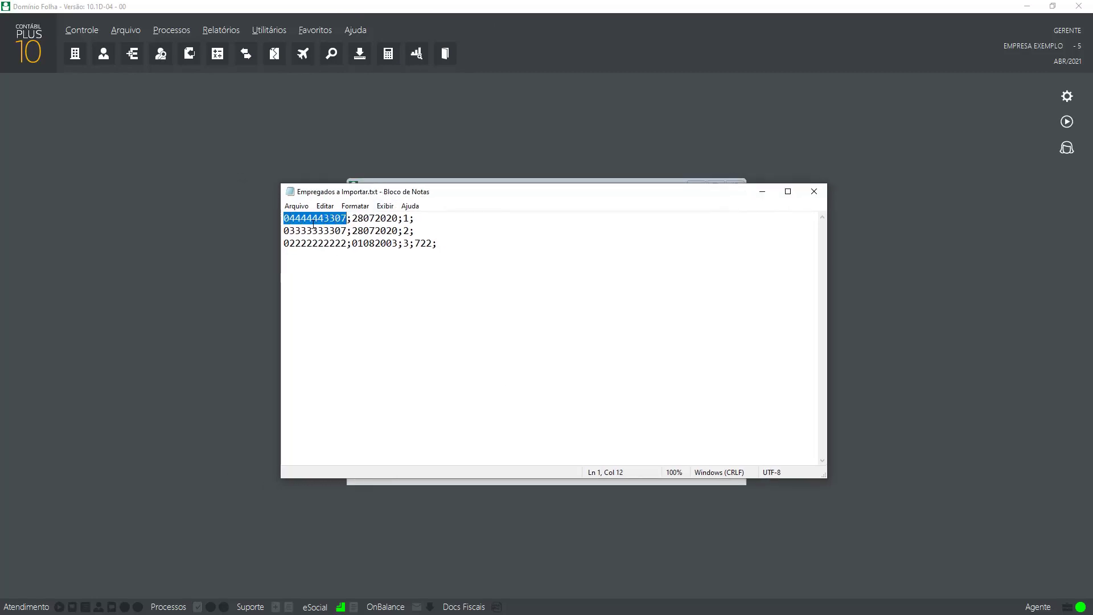
pyautogui.moveTo(284, 231); pyautogui.dragTo(347, 230)
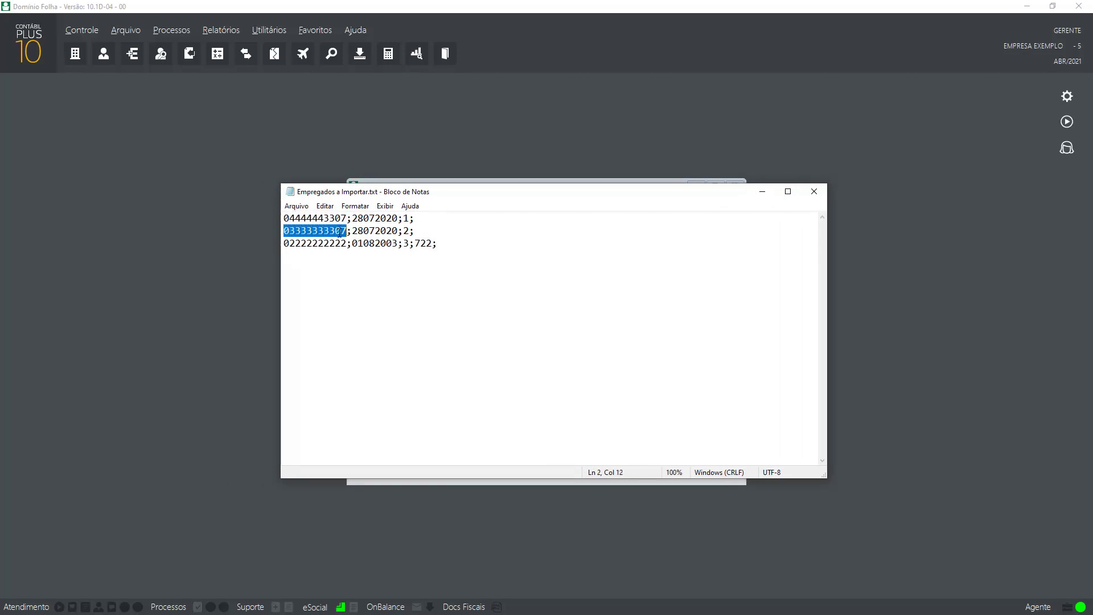
pyautogui.moveTo(283, 243); pyautogui.dragTo(343, 243)
pyautogui.click(351, 220)
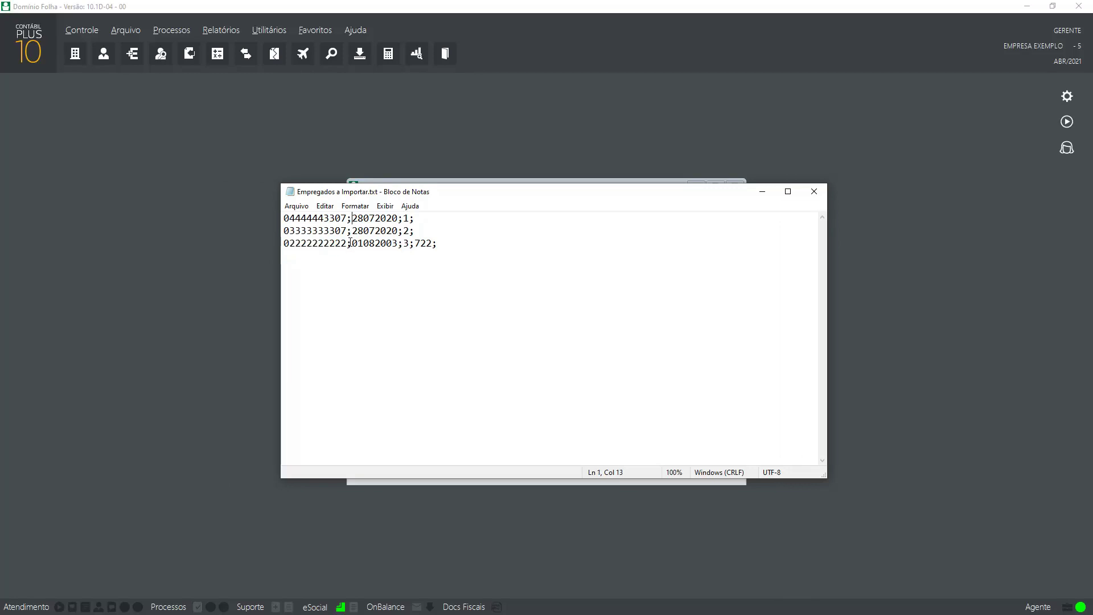
pyautogui.moveTo(355, 220); pyautogui.dragTo(405, 218)
pyautogui.click(408, 217)
pyautogui.moveTo(415, 218); pyautogui.dragTo(284, 218)
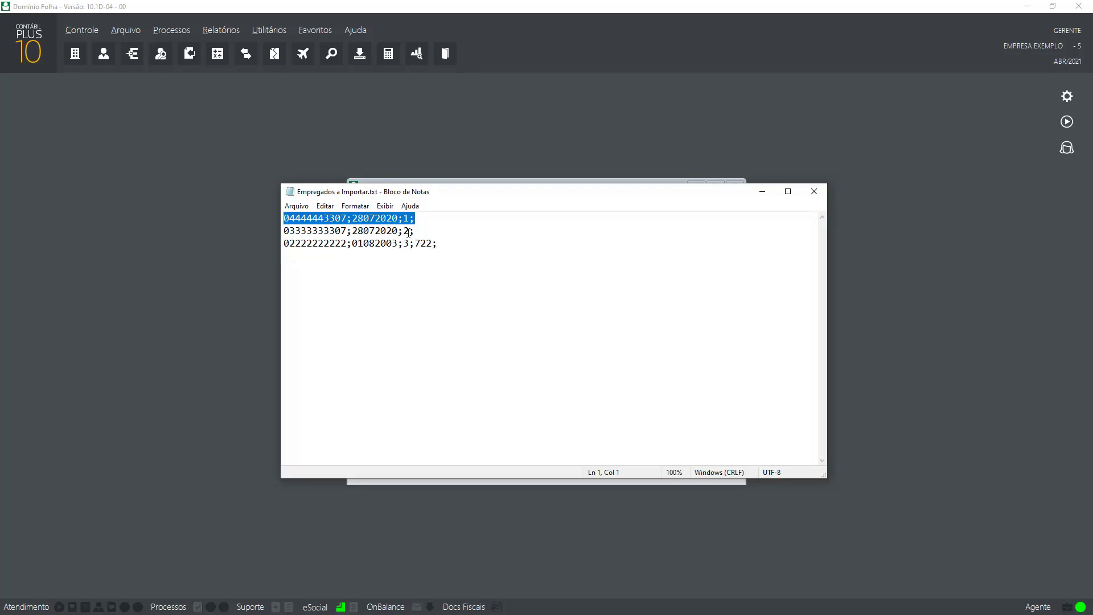
# Step: Examine the collaborator type codes on the second and third lines and the final category code, then close the file
pyautogui.click(410, 230)
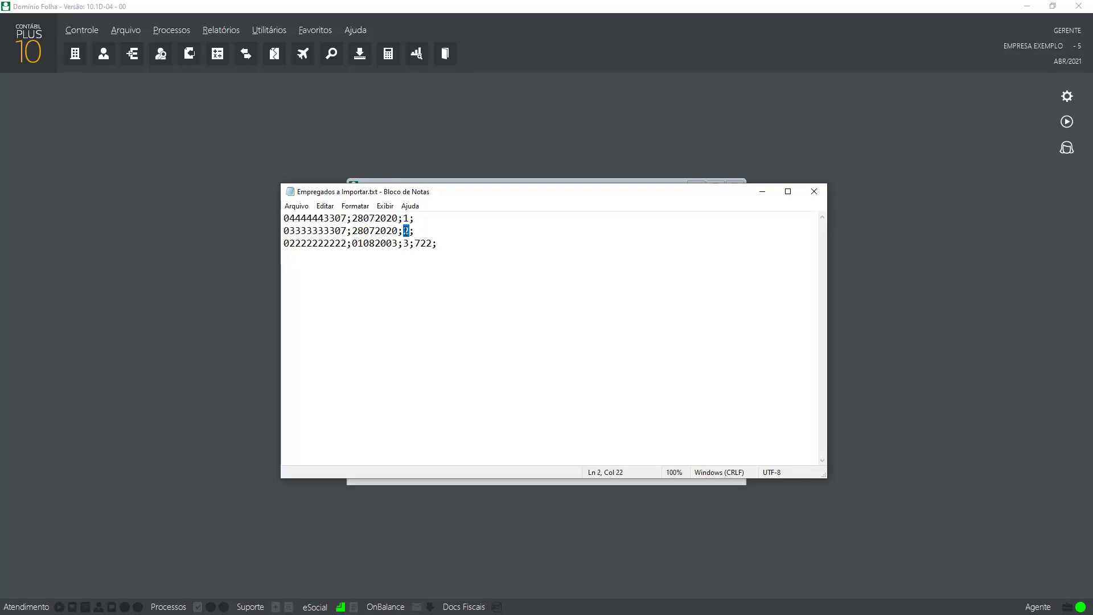
pyautogui.moveTo(420, 229); pyautogui.dragTo(283, 231)
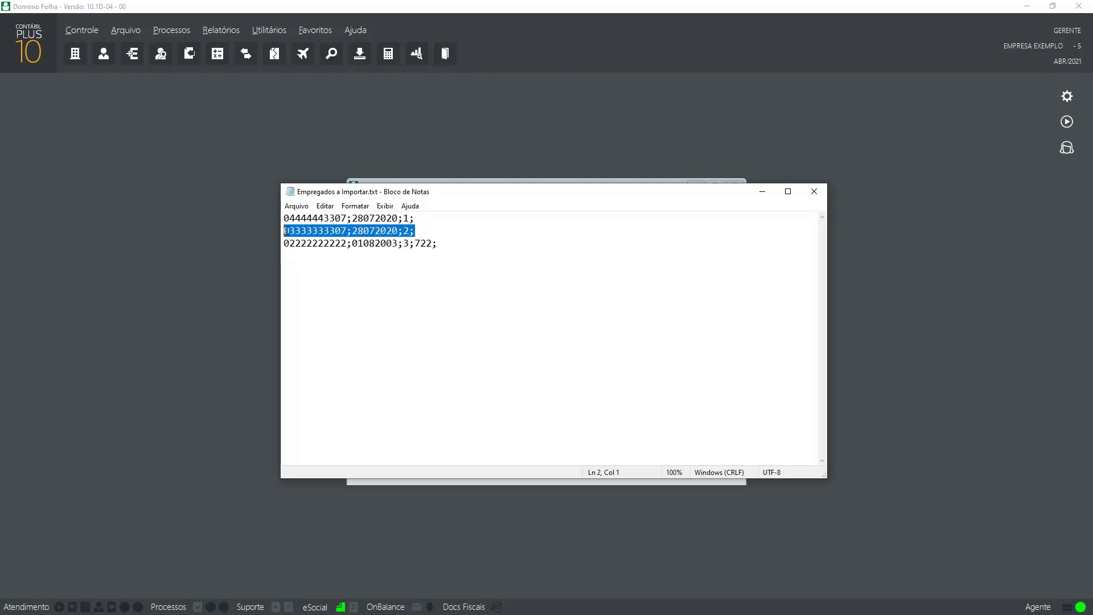
pyautogui.moveTo(411, 244); pyautogui.dragTo(403, 244)
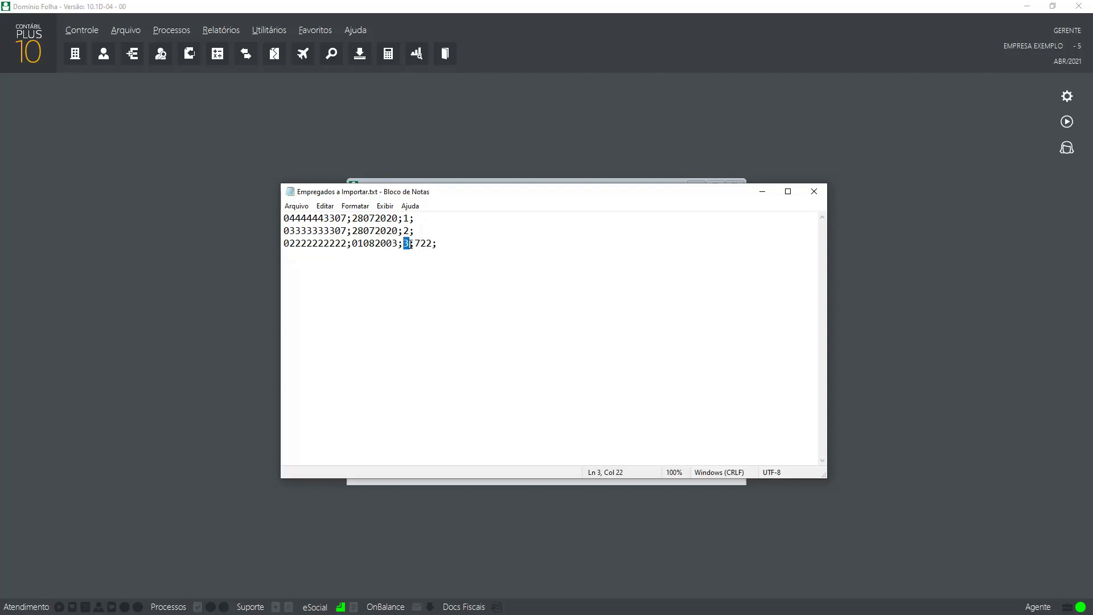
pyautogui.moveTo(410, 245); pyautogui.dragTo(418, 255)
pyautogui.moveTo(414, 244); pyautogui.dragTo(431, 245)
pyautogui.click(484, 245)
pyautogui.click(814, 191)
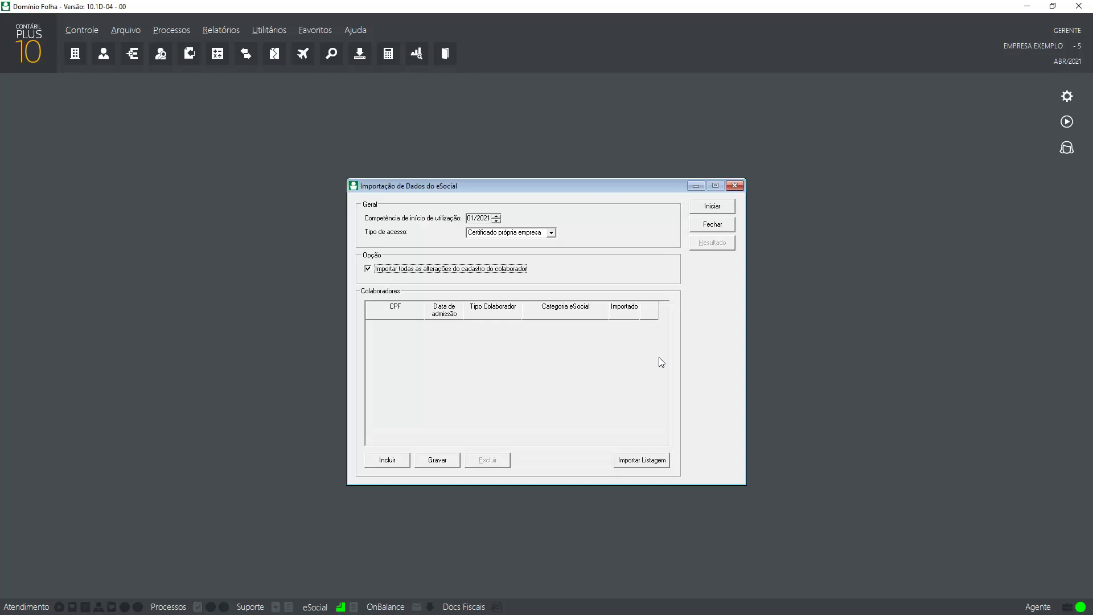
# Step: Import the collaborator listing from Empregados a Importar.txt and save the list
pyautogui.click(631, 461)
pyautogui.click(125, 81)
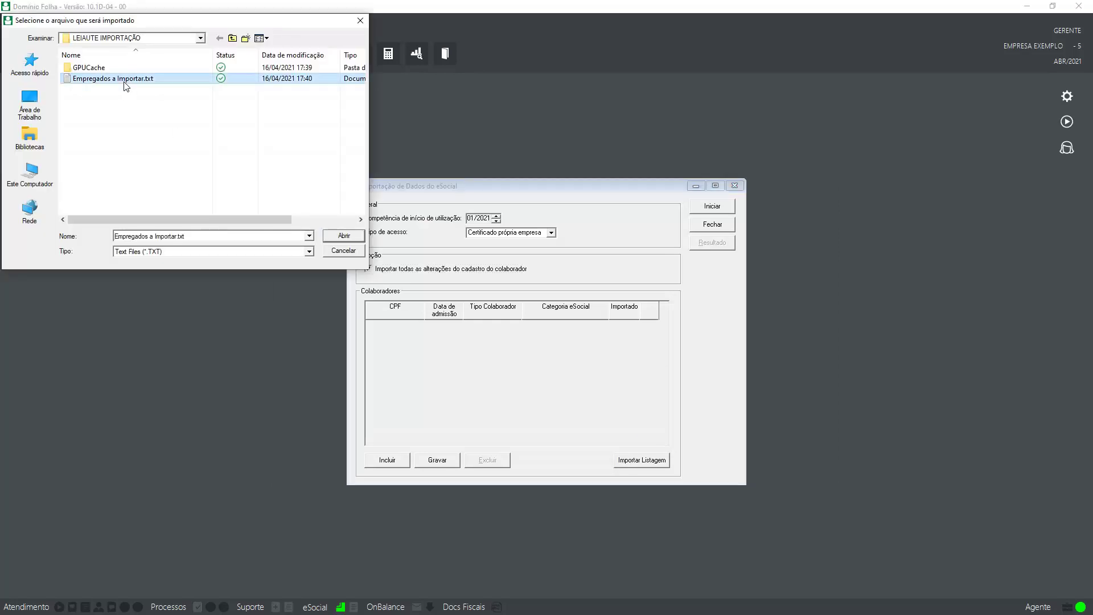
pyautogui.doubleClick(125, 81)
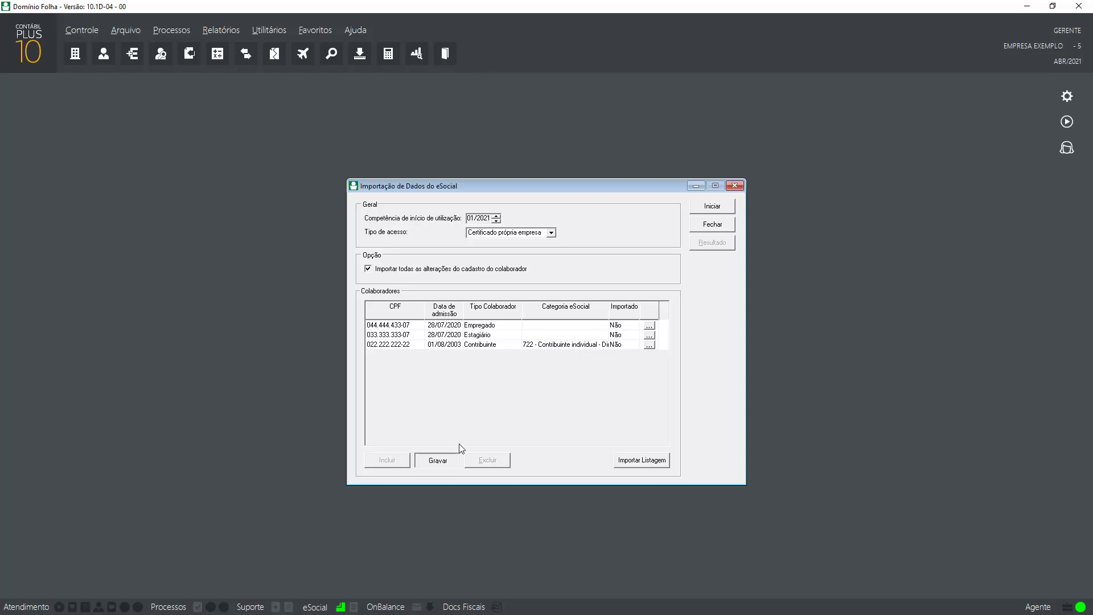
pyautogui.click(444, 461)
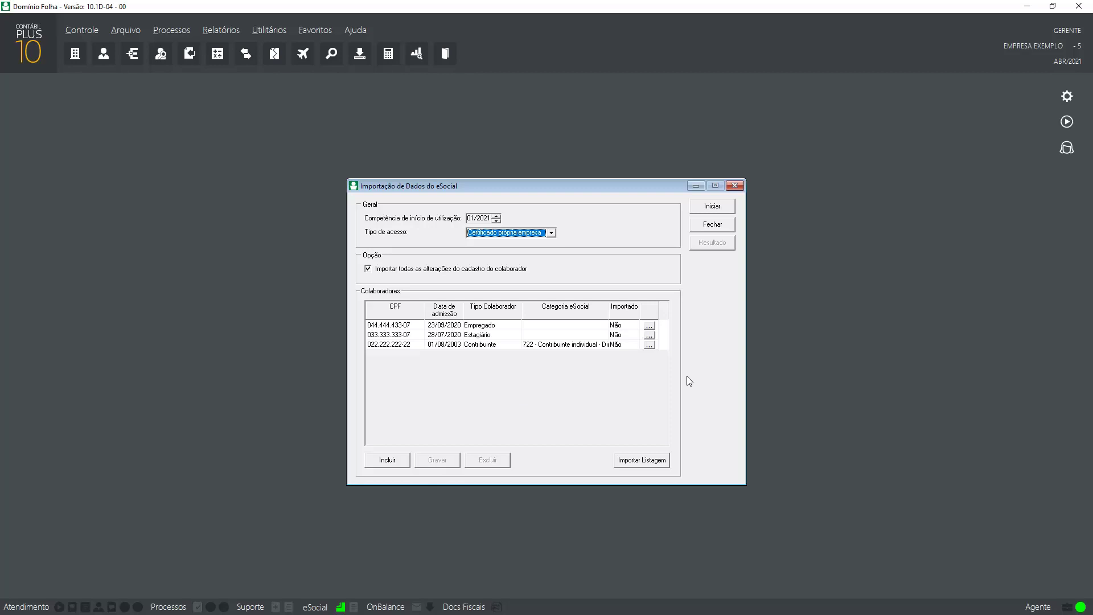
# Step: Run the eSocial data import, authenticating with the VEICULOS certificate issued by AC Certisign RFB G5
pyautogui.click(718, 211)
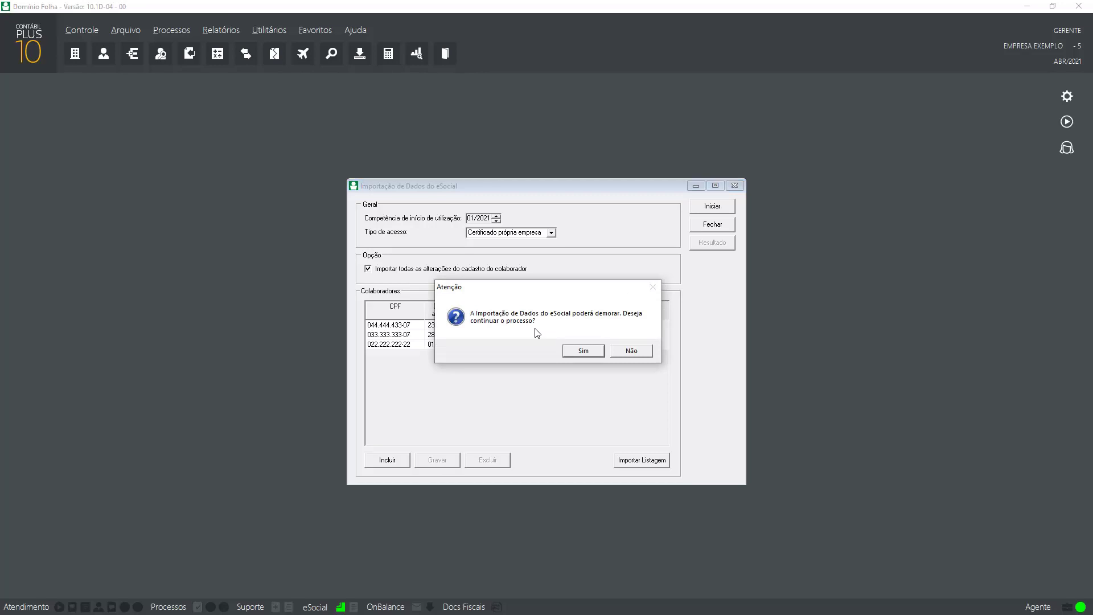
pyautogui.click(584, 351)
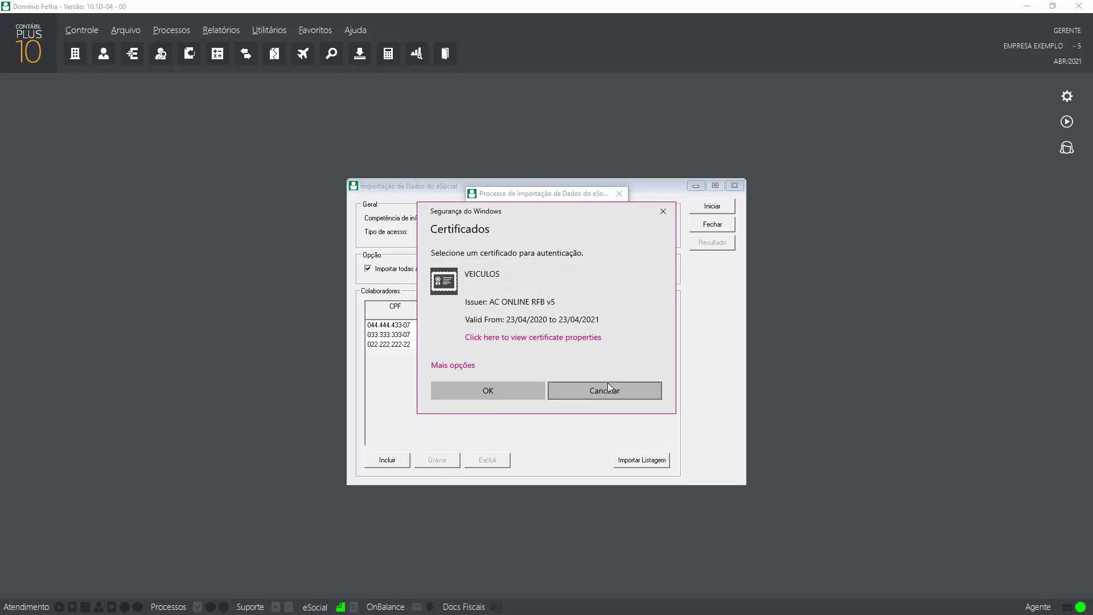
pyautogui.click(468, 368)
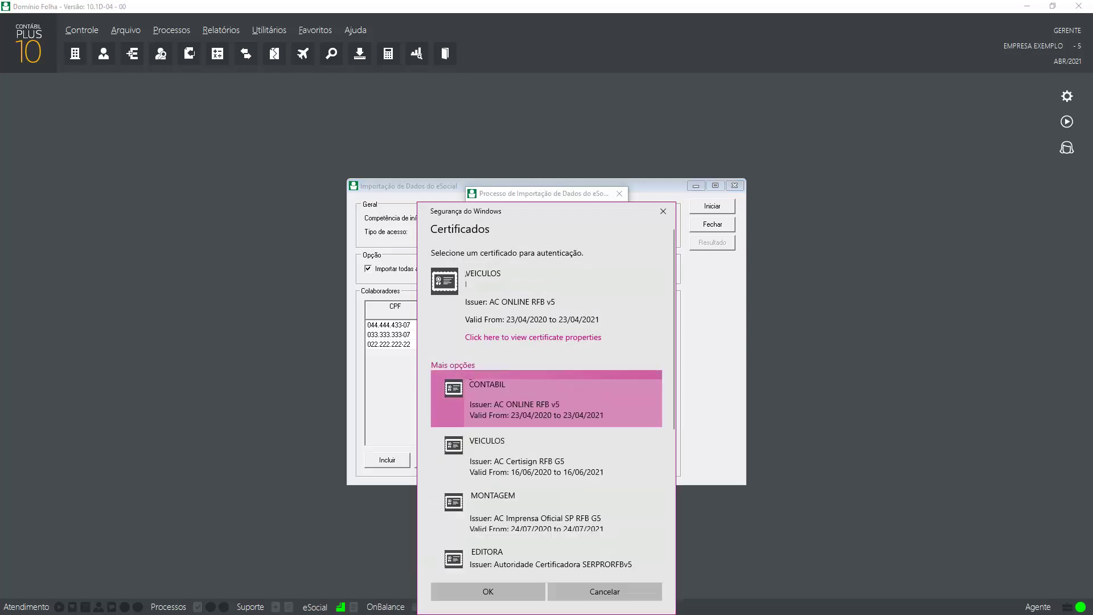
pyautogui.click(479, 454)
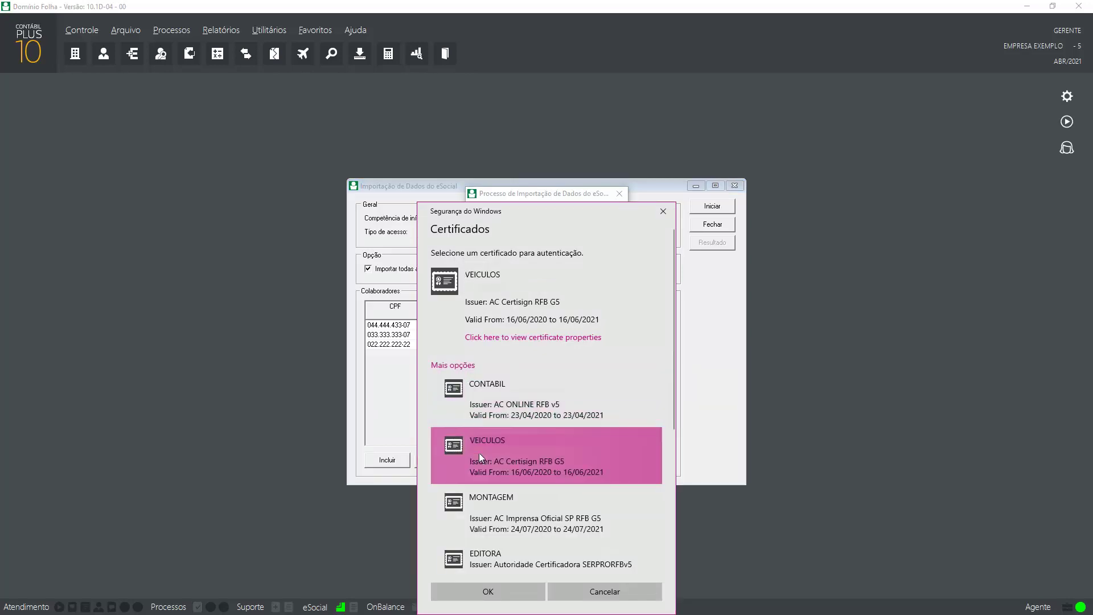
pyautogui.click(497, 592)
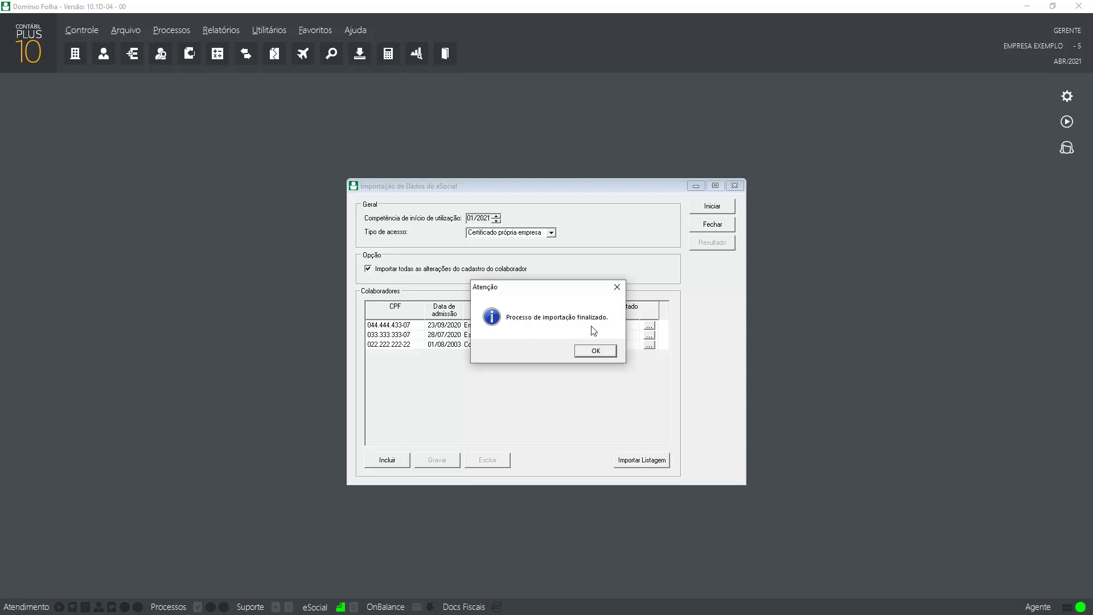
pyautogui.click(595, 351)
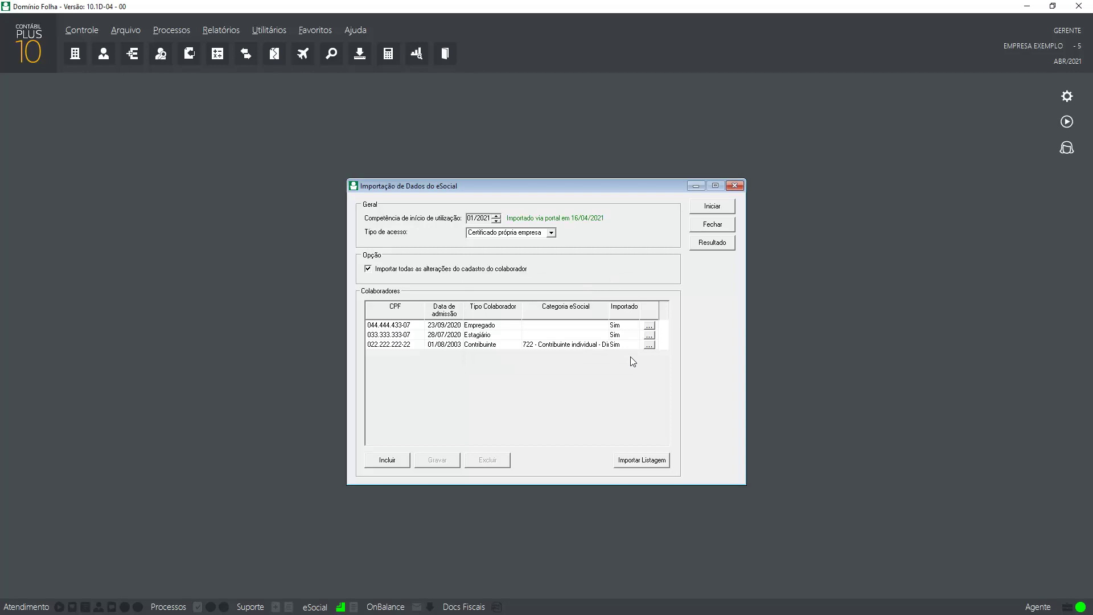
# Step: Open the eSocial import results and examine the messages for Empregados
pyautogui.click(717, 244)
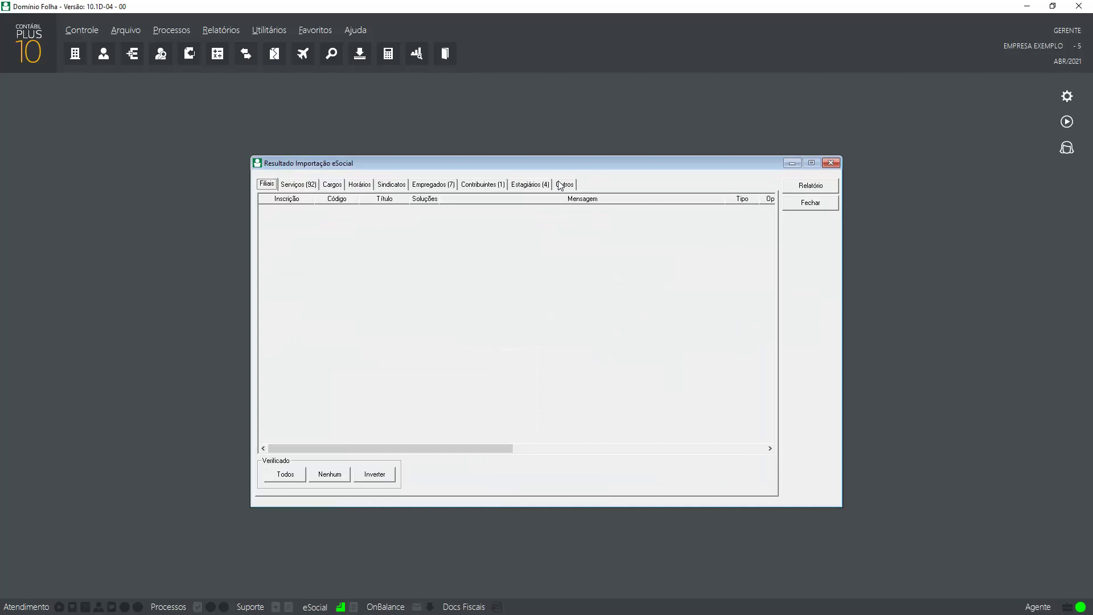
pyautogui.click(449, 187)
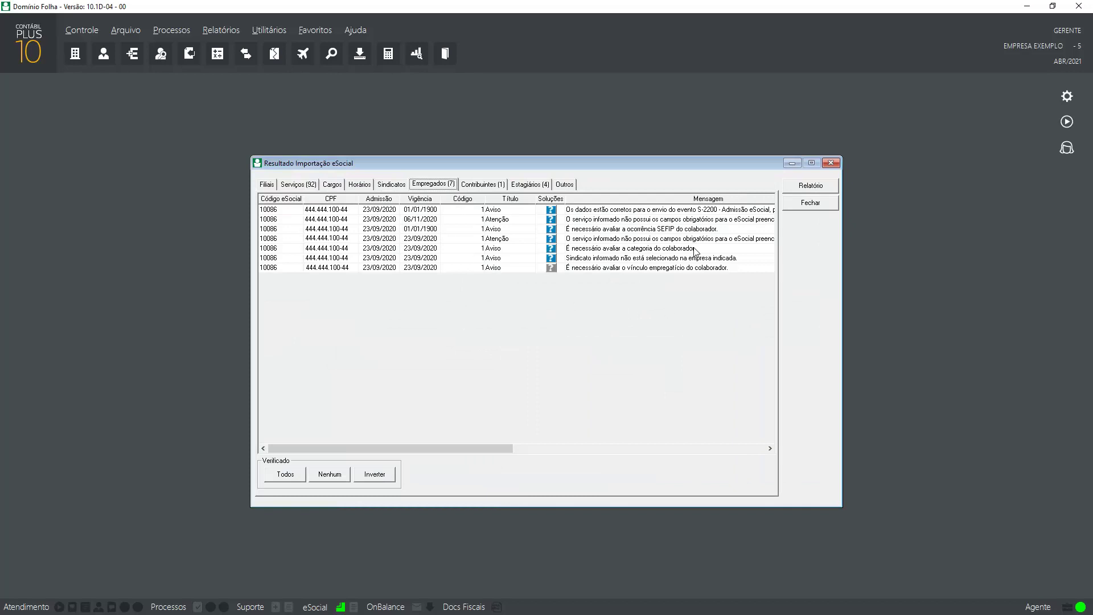
# Step: Examine the SEFIP occurrence message for Empregados and the FPAS message for Serviços, then close the import results and import window
pyautogui.click(690, 229)
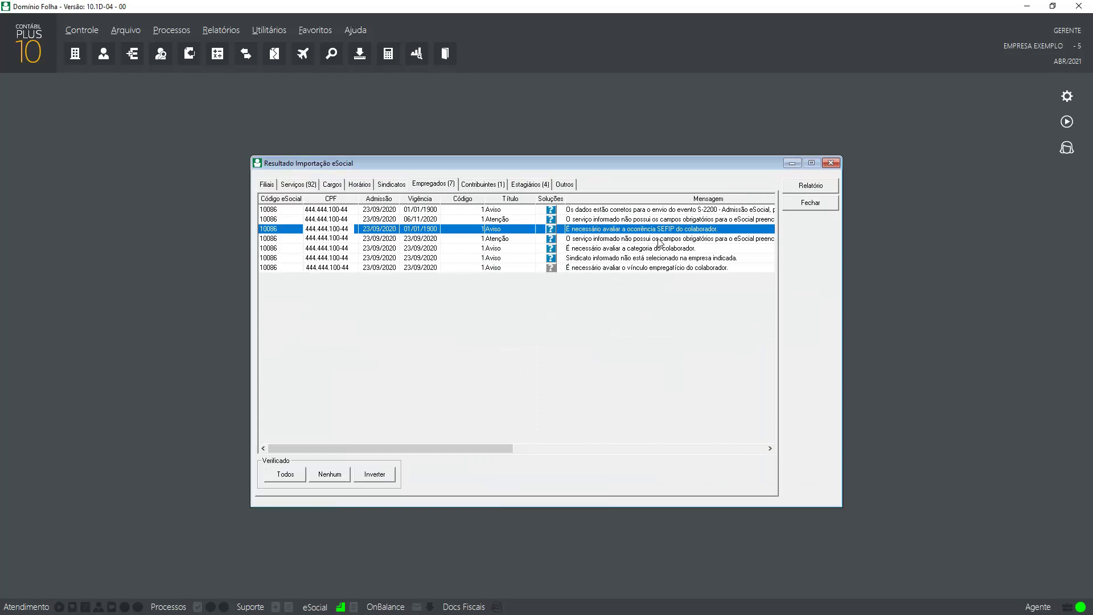
pyautogui.click(303, 185)
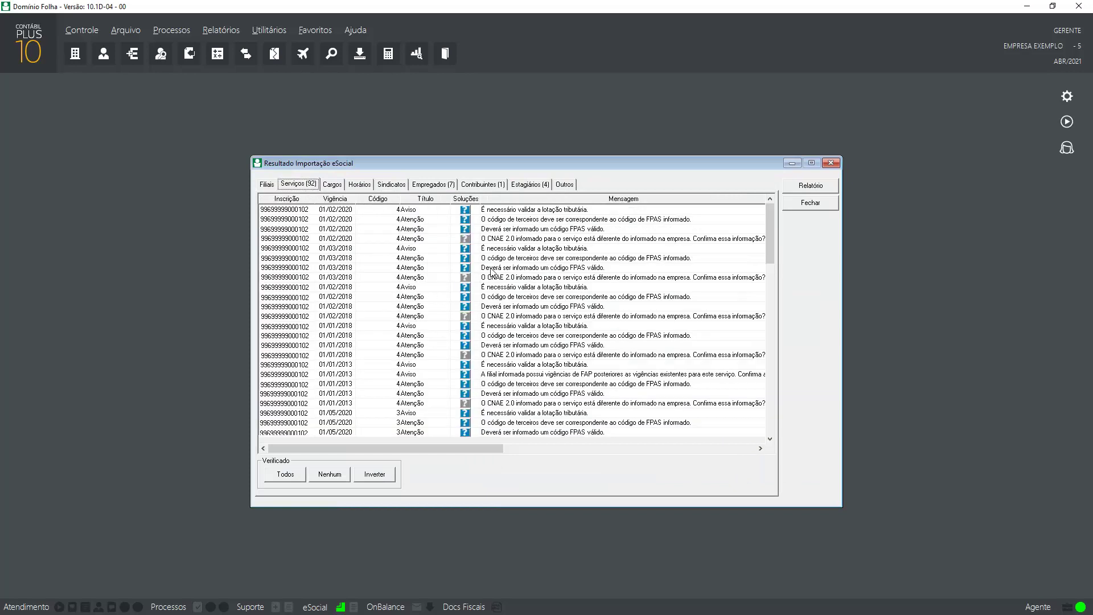
pyautogui.click(536, 230)
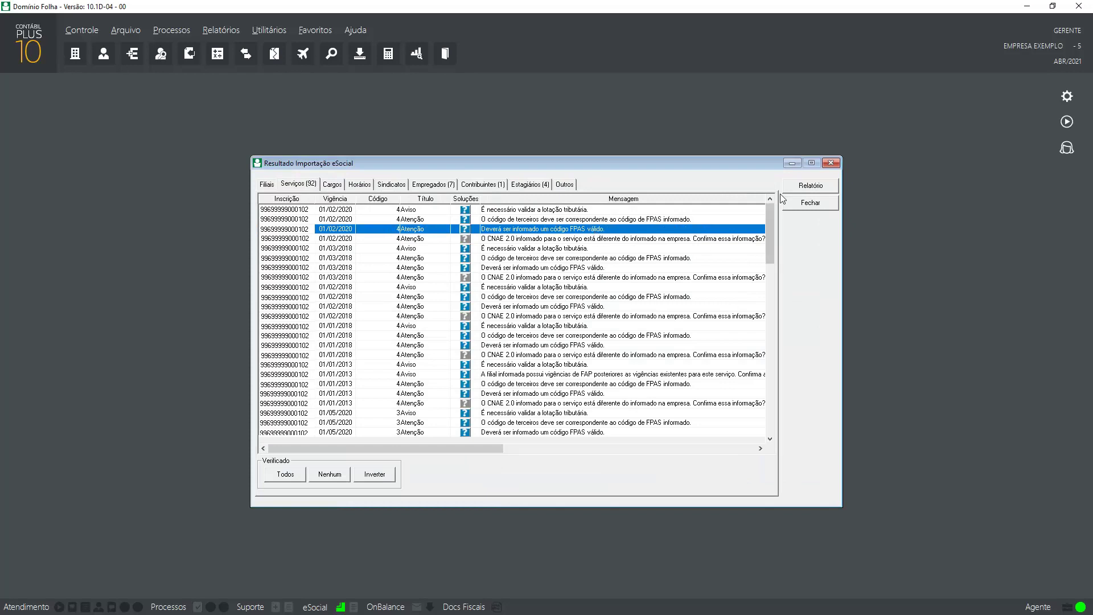
pyautogui.click(830, 163)
pyautogui.click(735, 186)
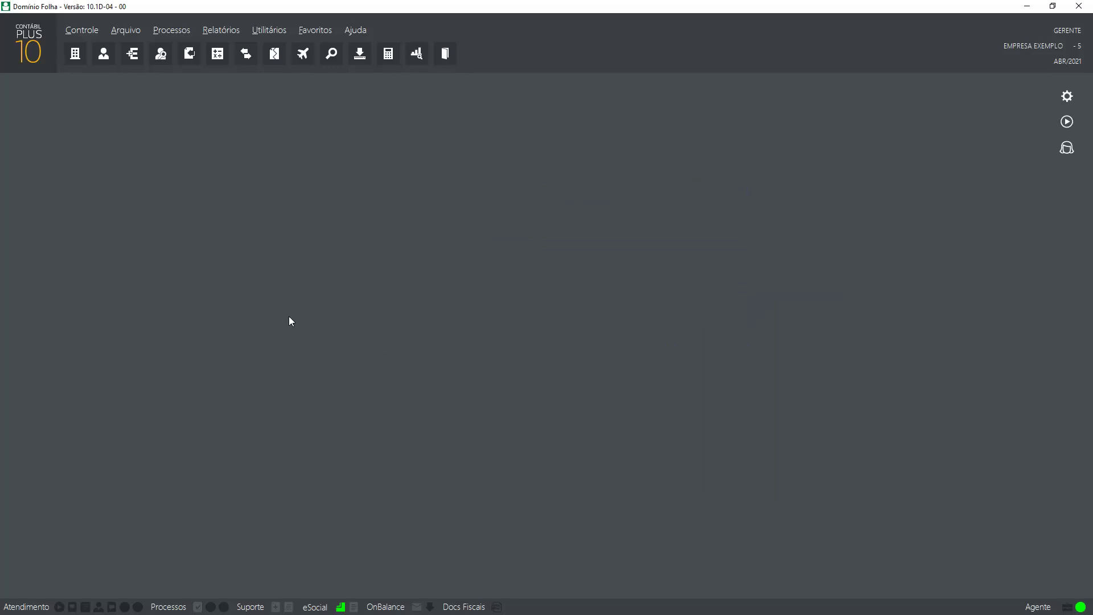
# Step: Open service 4 in the Serviços register and set its INSS Código FPAS to 515 and Código Terceiros to 0115
pyautogui.click(126, 30)
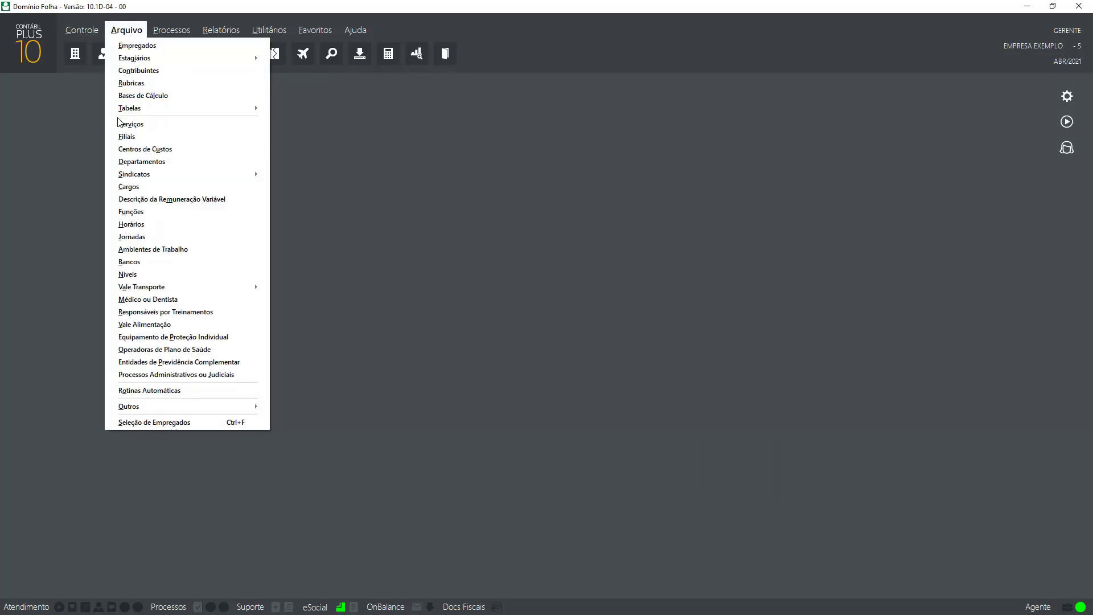
pyautogui.click(153, 129)
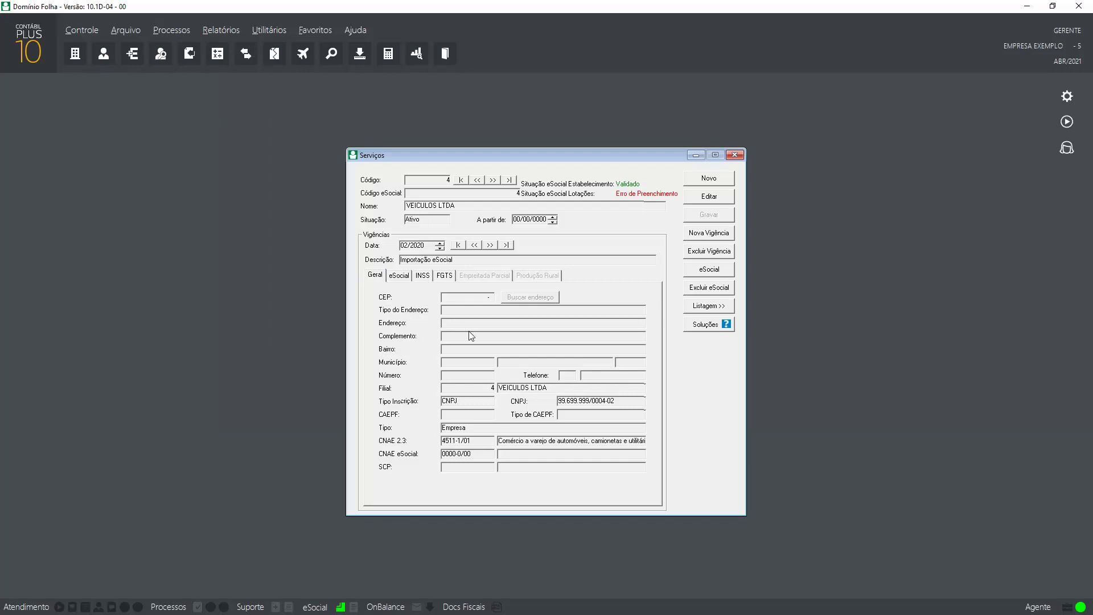
pyautogui.click(422, 276)
pyautogui.click(470, 302)
pyautogui.write('515')
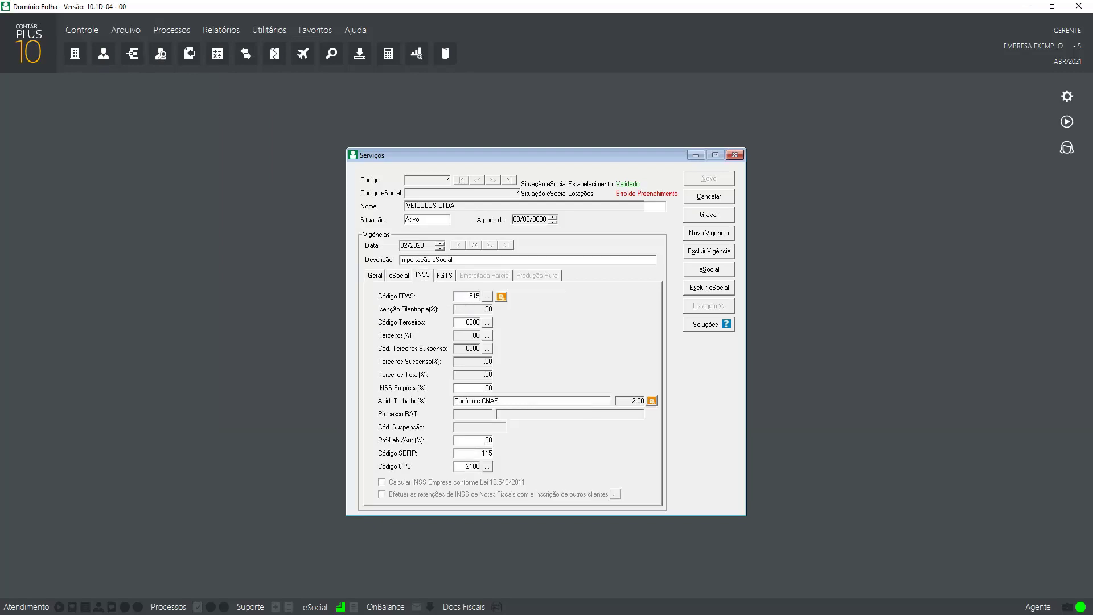
pyautogui.press('Tab')
pyautogui.write('0110')
pyautogui.press('Tab')
# Step: Set the service's INSS Empresa and Pró-Lab./Aut. rates to 20% each, keeping Acid. Trabalho as Conforme CNAE
pyautogui.write('20')
pyautogui.press('Tab')
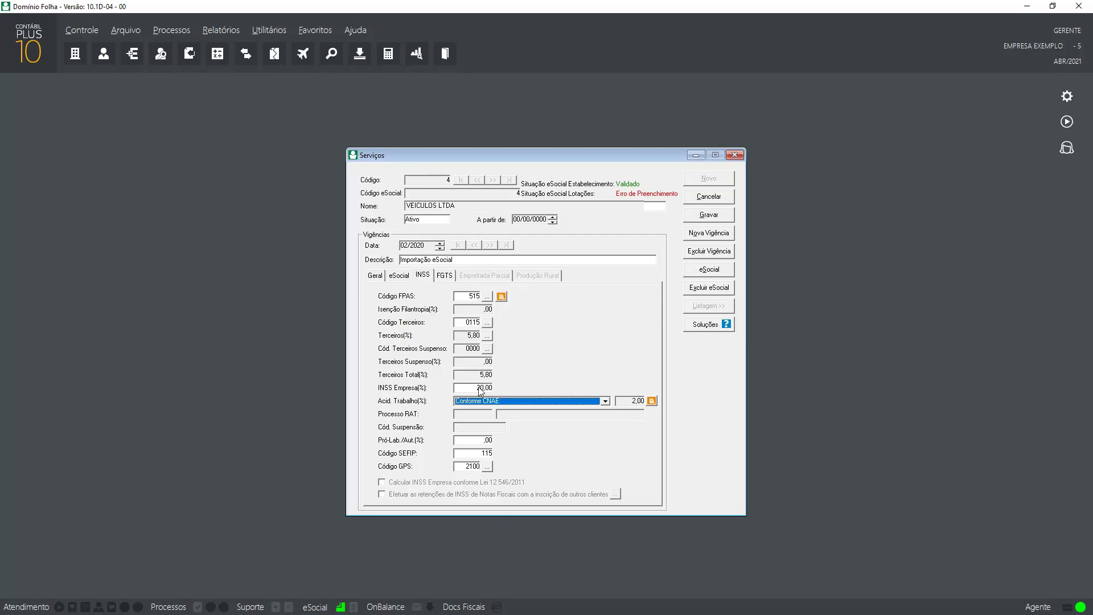
pyautogui.press('Tab')
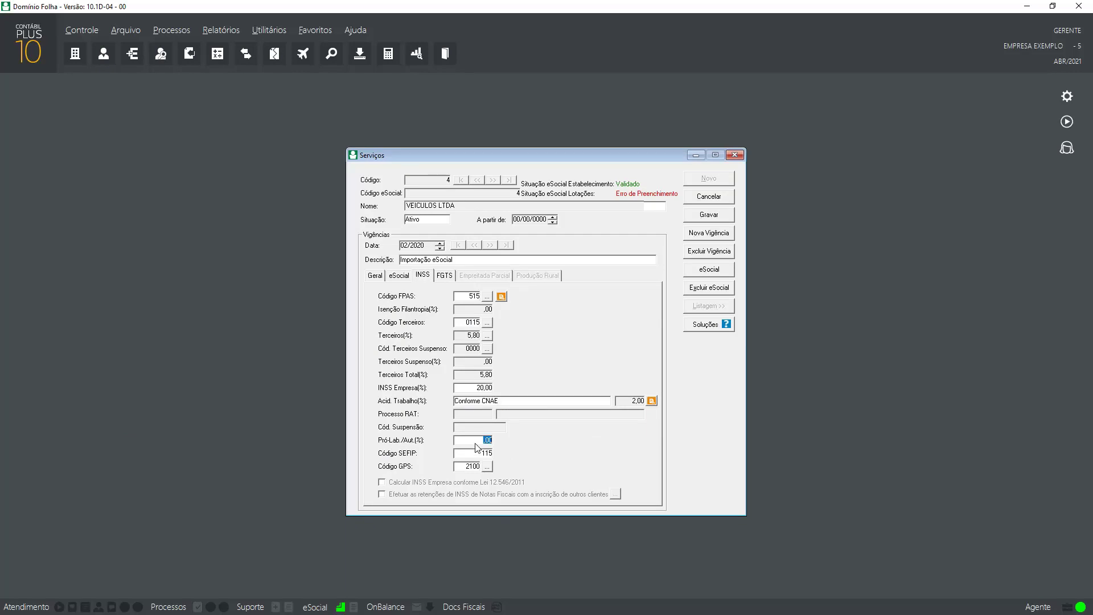
pyautogui.write('20')
pyautogui.press('Tab')
# Step: Enter the service's postal code, fetch its address, save the record accepting the CNAE difference, and close it after checking the INSS data
pyautogui.click(376, 276)
pyautogui.write('8881 -')
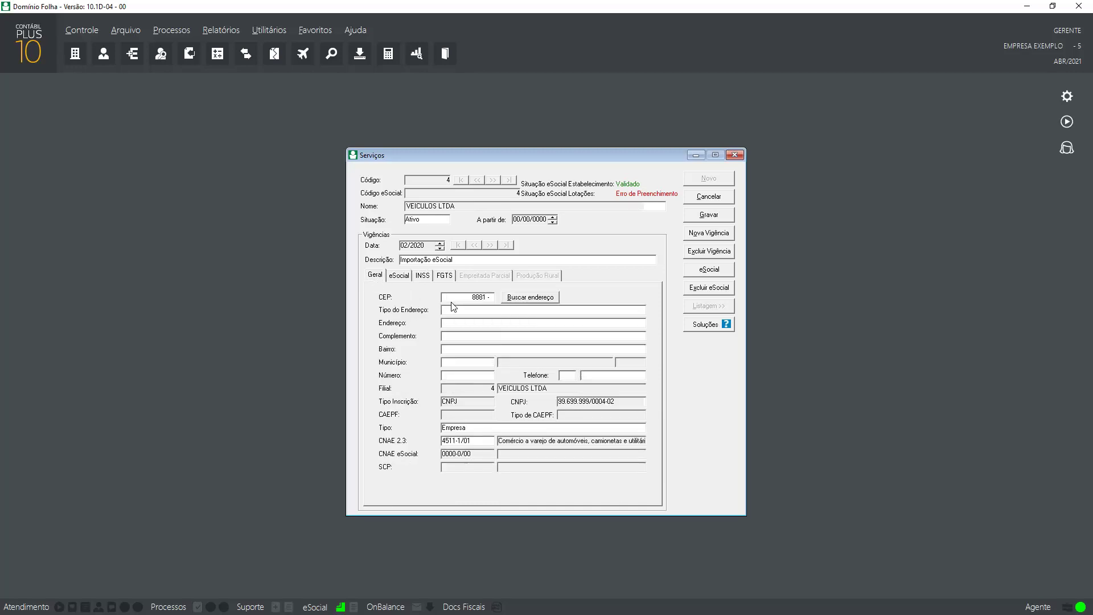
pyautogui.press('BackSpace')
pyautogui.write('05200')
pyautogui.click(540, 297)
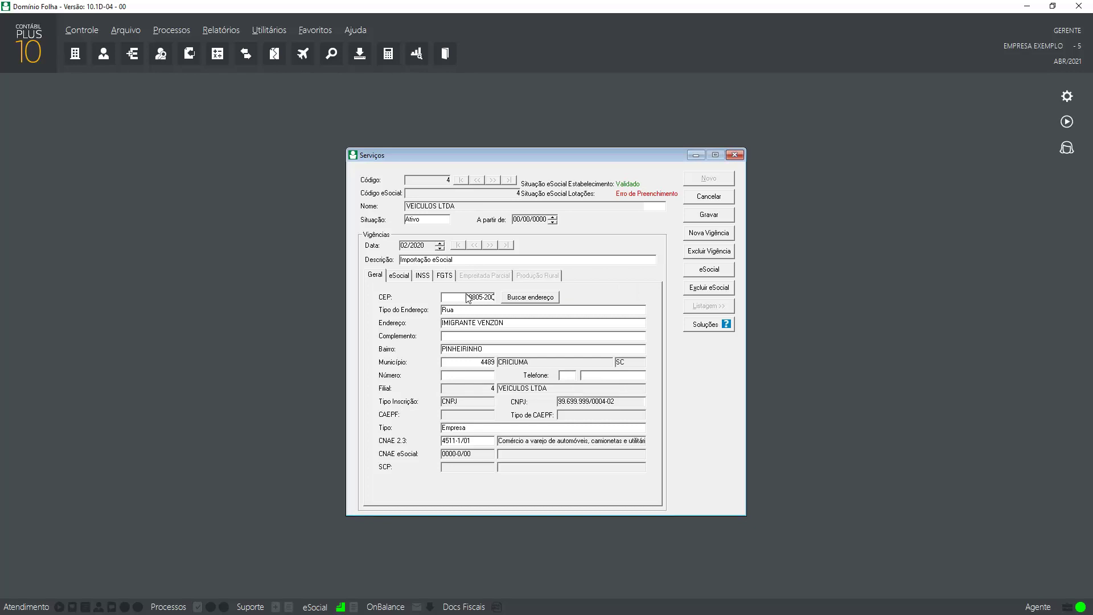
pyautogui.click(709, 216)
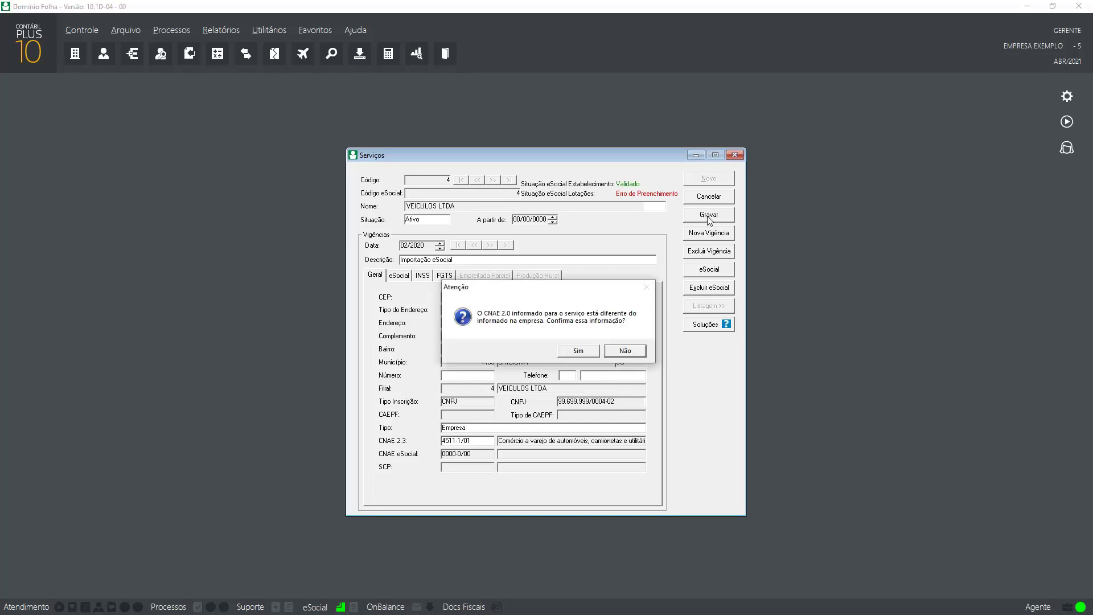
pyautogui.click(577, 351)
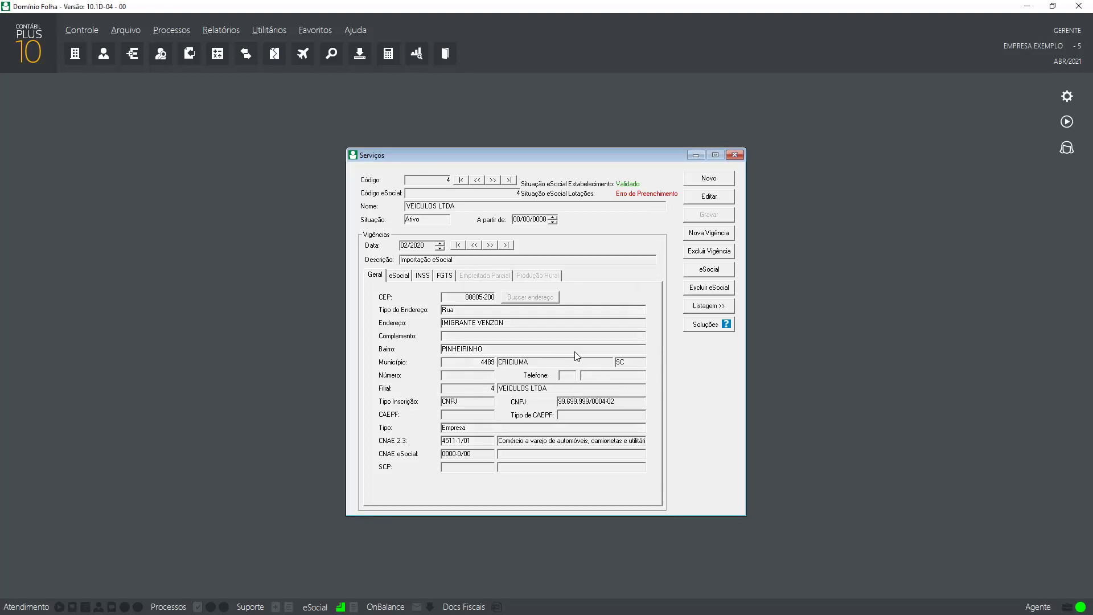
pyautogui.click(428, 278)
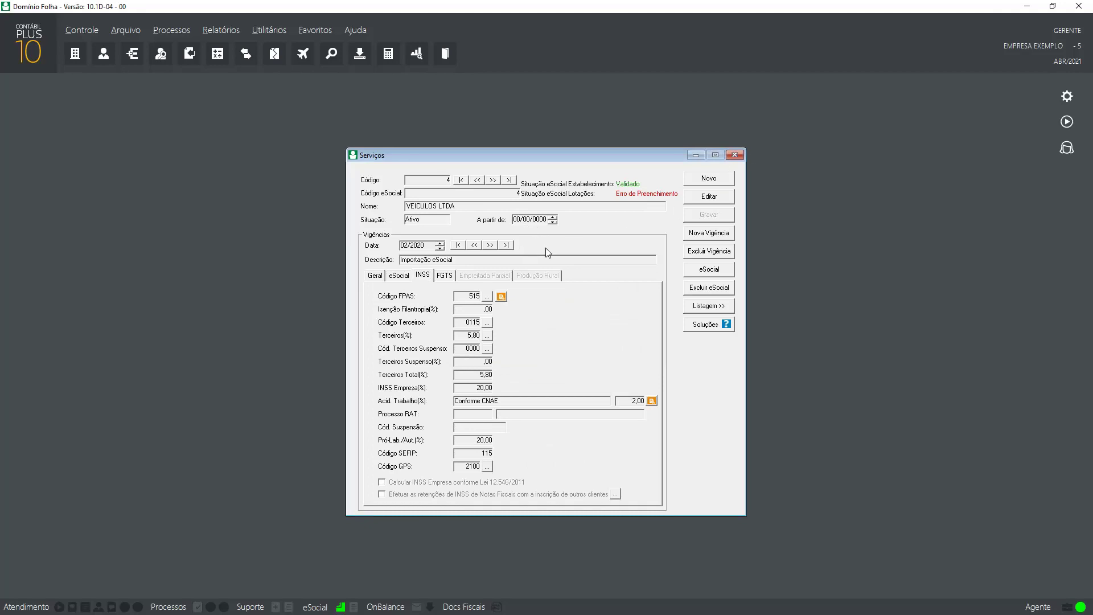
pyautogui.click(734, 155)
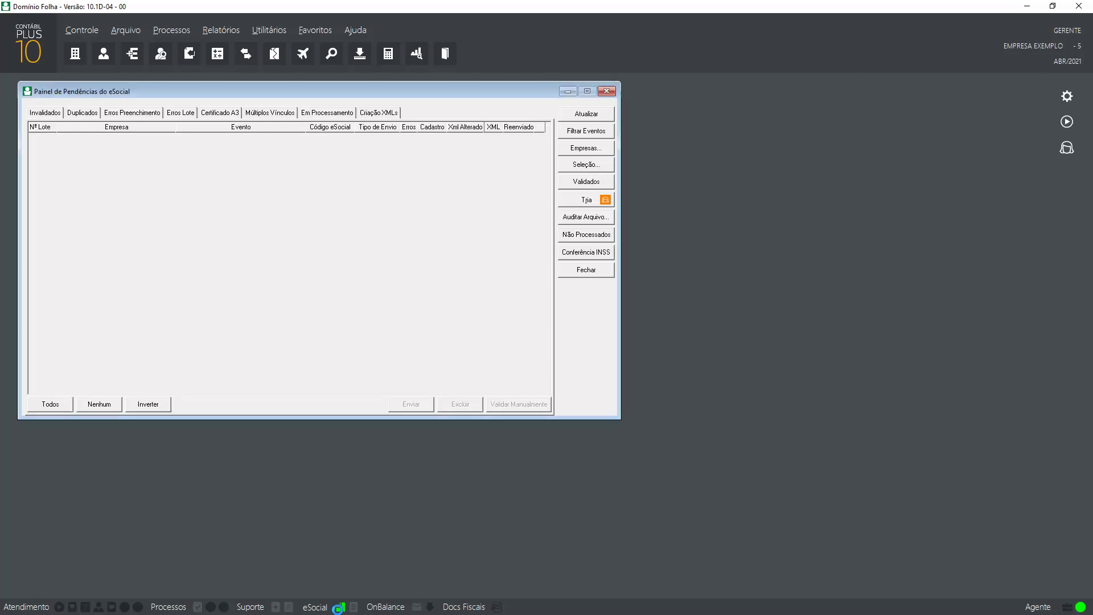
# Step: Examine the Erros Preenchimento entries in the eSocial pending items panel and select the last S-1020 Lotações Tributárias event
pyautogui.moveTo(265, 96); pyautogui.dragTo(524, 153)
pyautogui.click(410, 173)
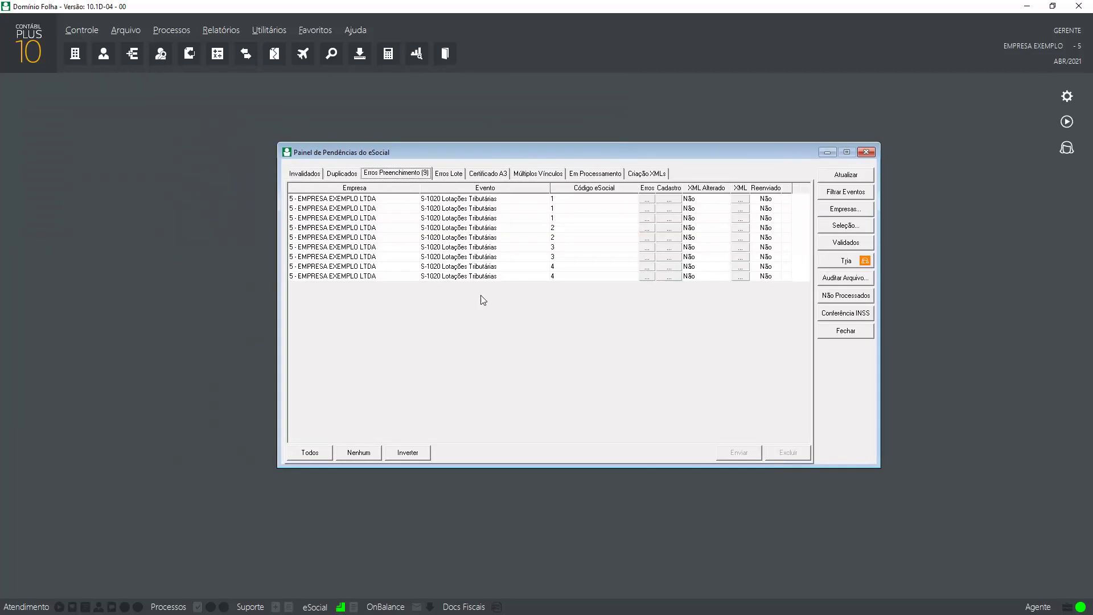
pyautogui.click(536, 276)
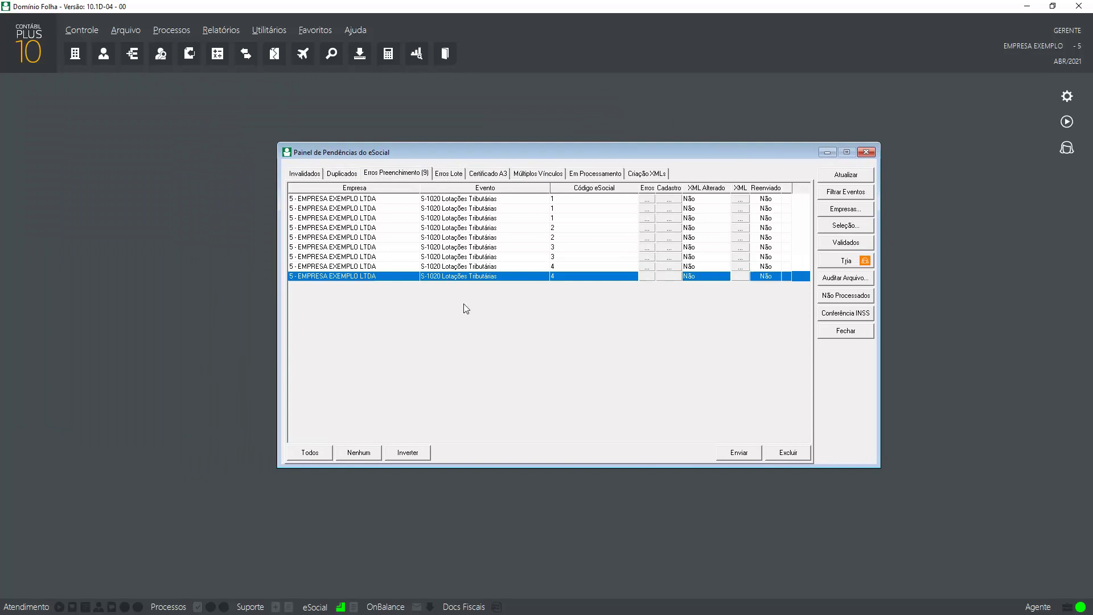
# Step: Review the 03/2018 validity period of service 4 in Serviços, then close the service and the pending items panel
pyautogui.click(127, 33)
pyautogui.click(136, 125)
pyautogui.click(481, 246)
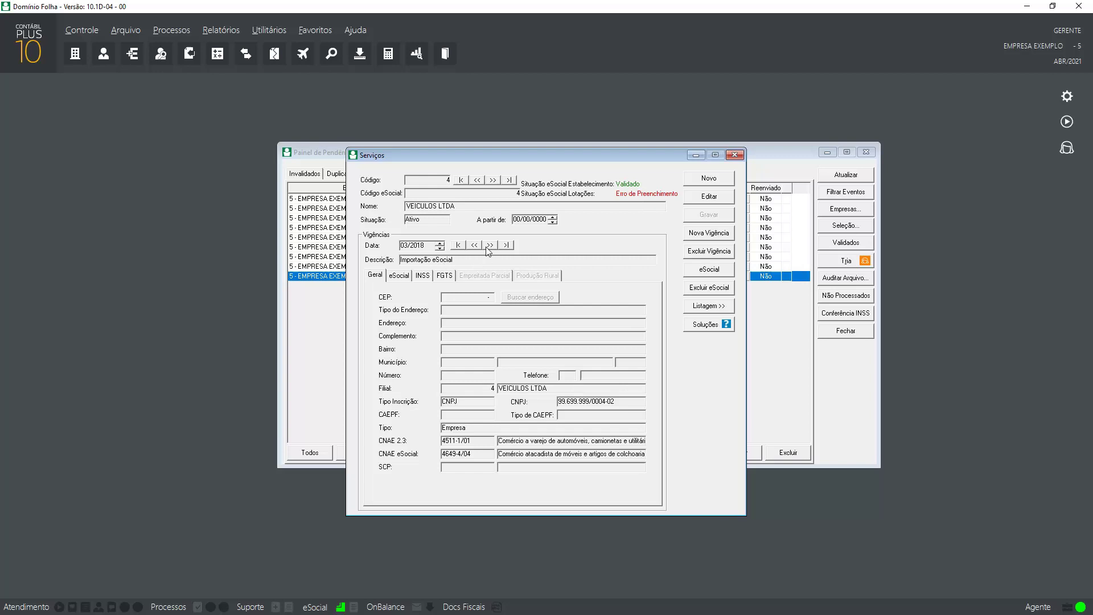
pyautogui.click(734, 154)
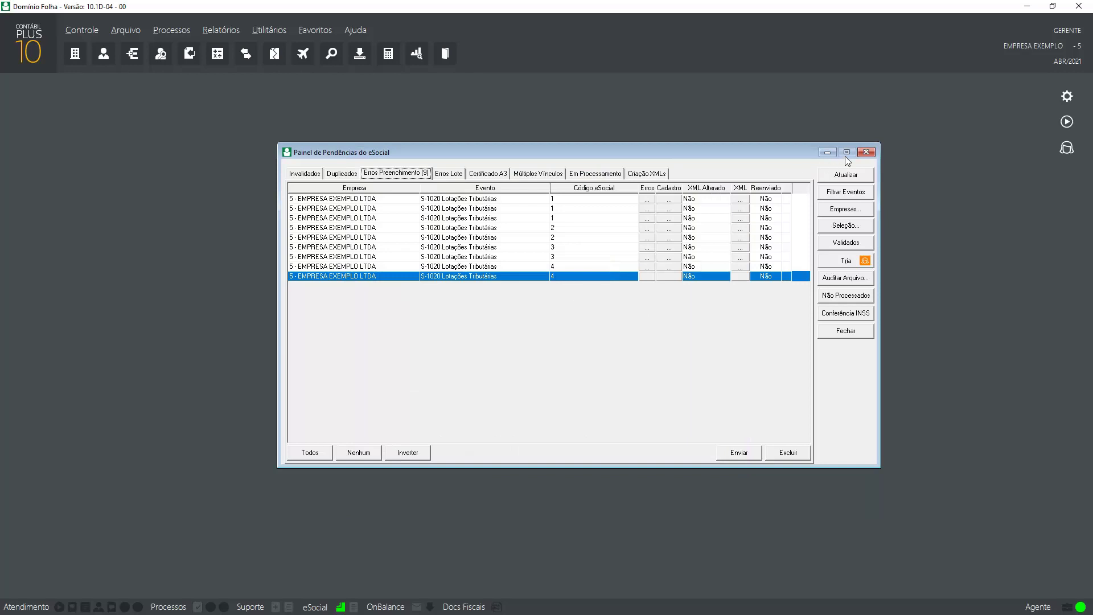
pyautogui.click(864, 152)
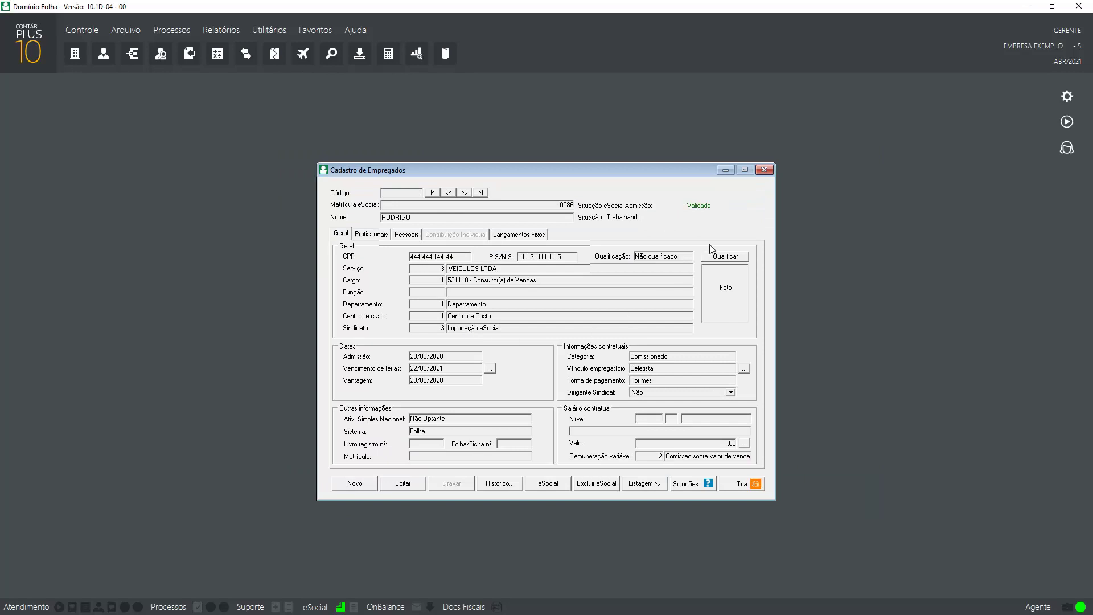
# Step: Close the employee record and review the Cargos register from code 4 back to code 1
pyautogui.click(763, 170)
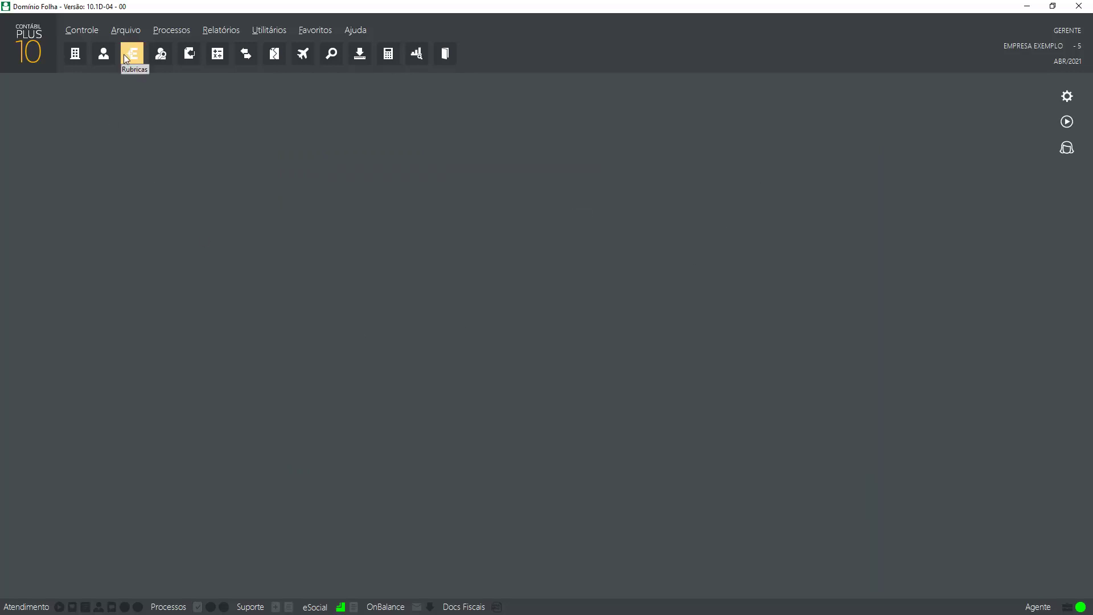
pyautogui.click(126, 30)
pyautogui.click(126, 188)
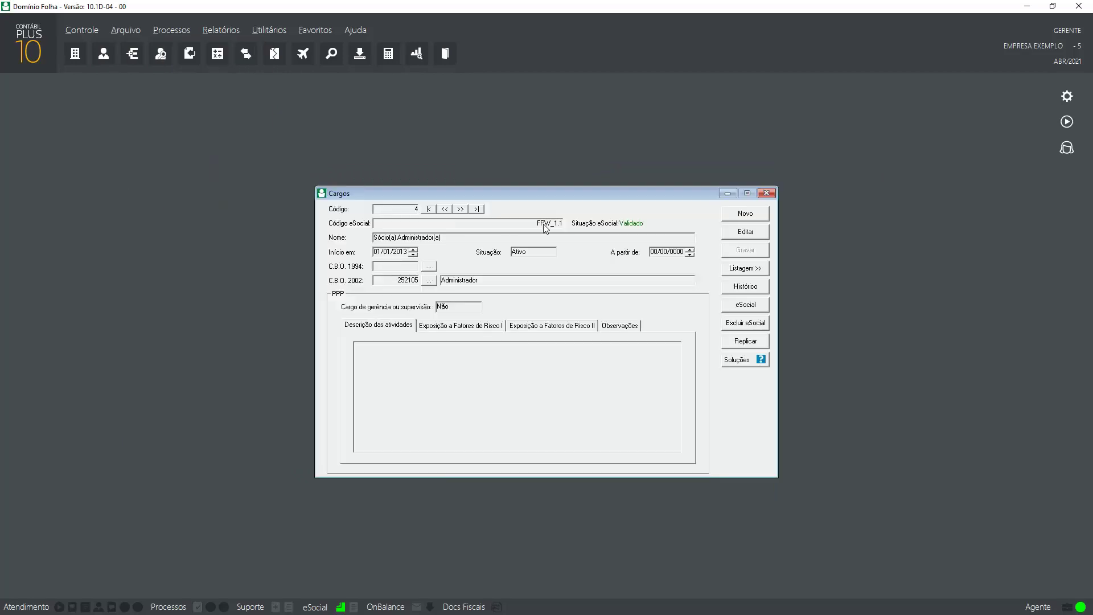
pyautogui.click(447, 208)
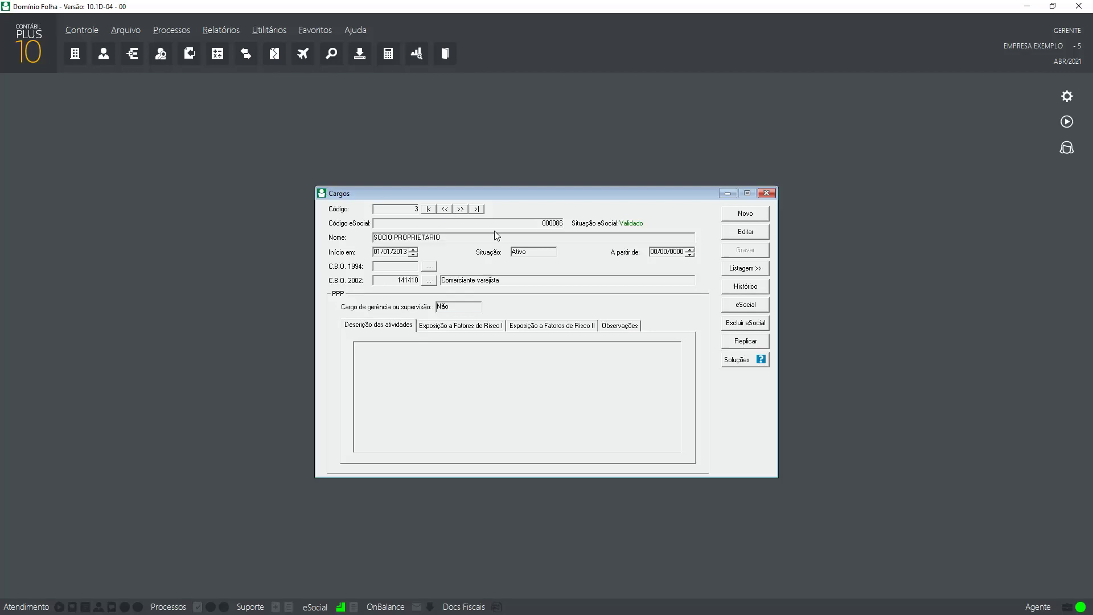
pyautogui.click(446, 208)
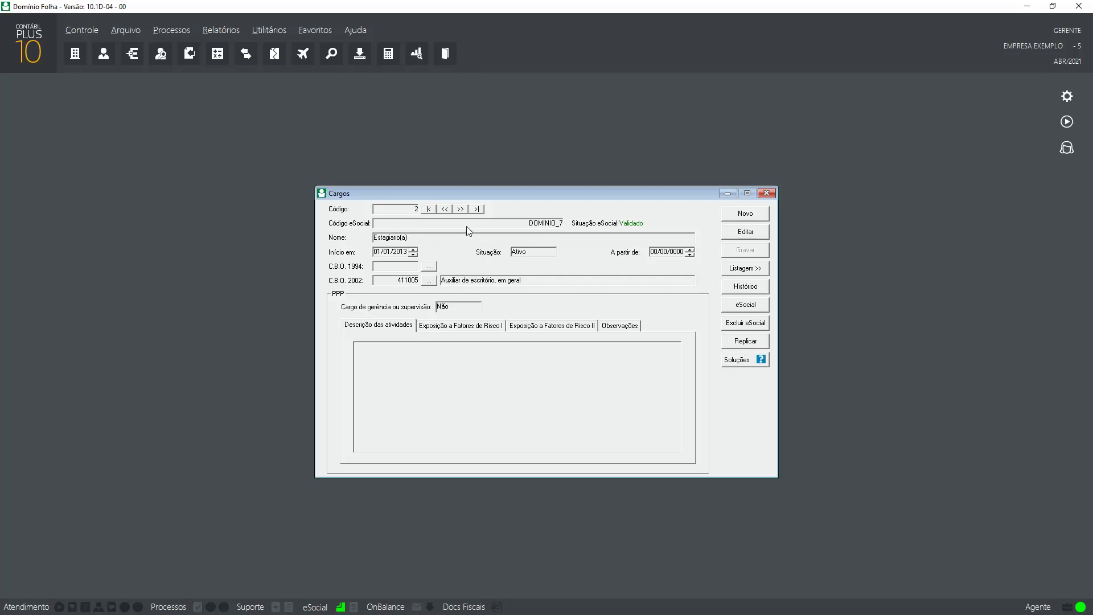
pyautogui.click(445, 209)
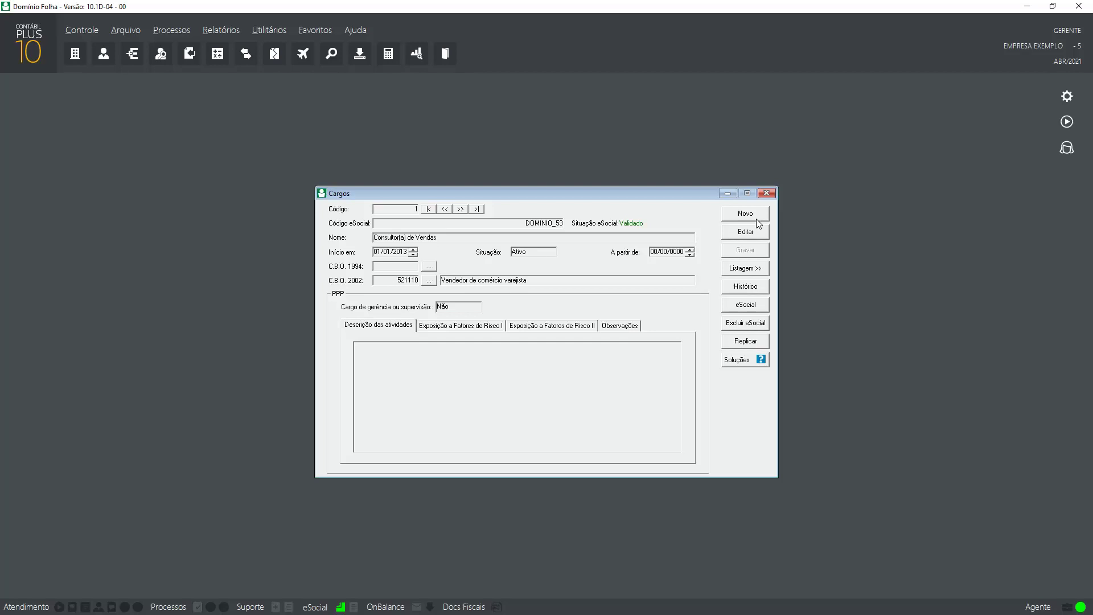
pyautogui.click(774, 194)
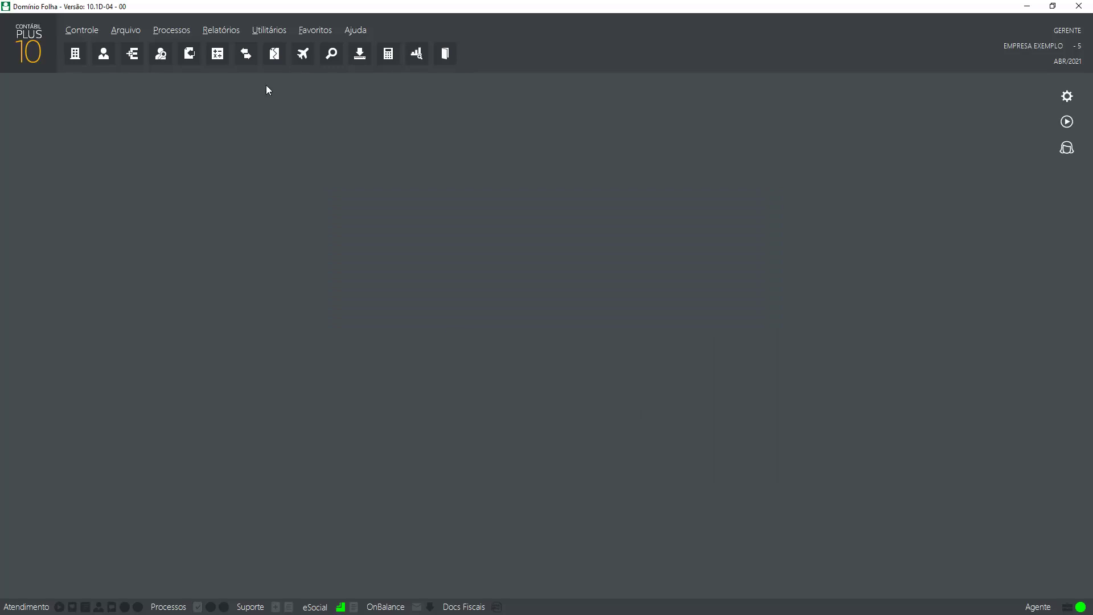
# Step: Open the eSocial data import, start a new collaborator line, and close the window
pyautogui.click(269, 29)
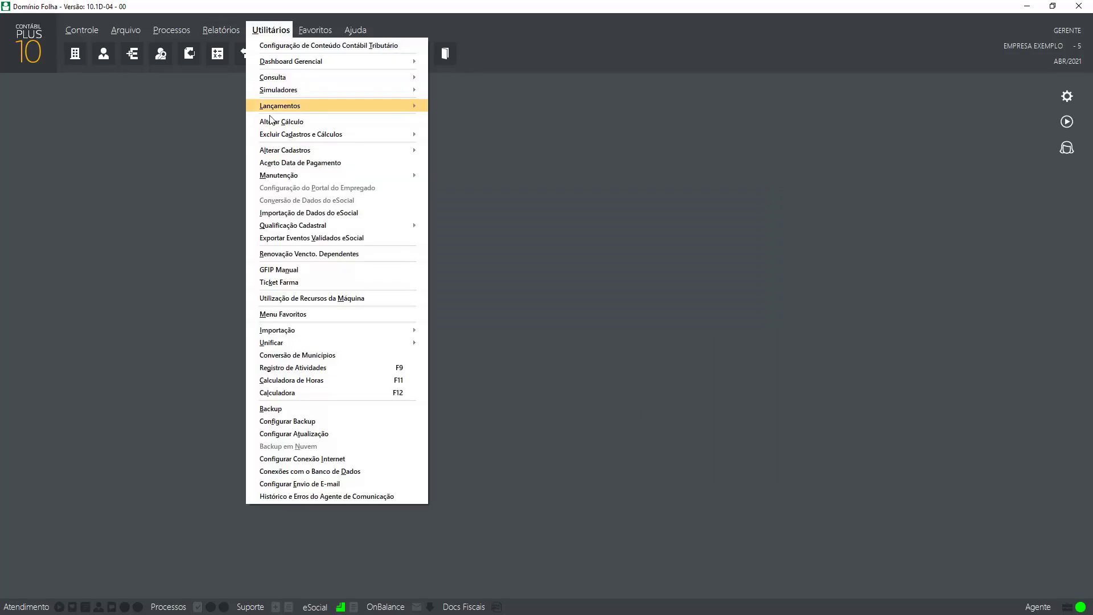
pyautogui.click(364, 213)
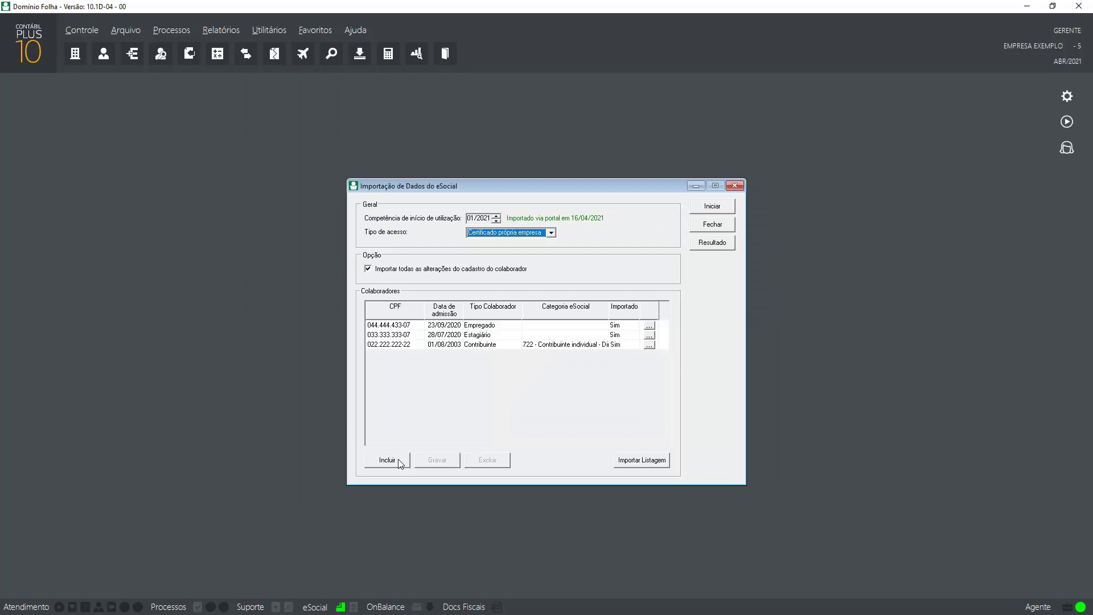
pyautogui.click(392, 465)
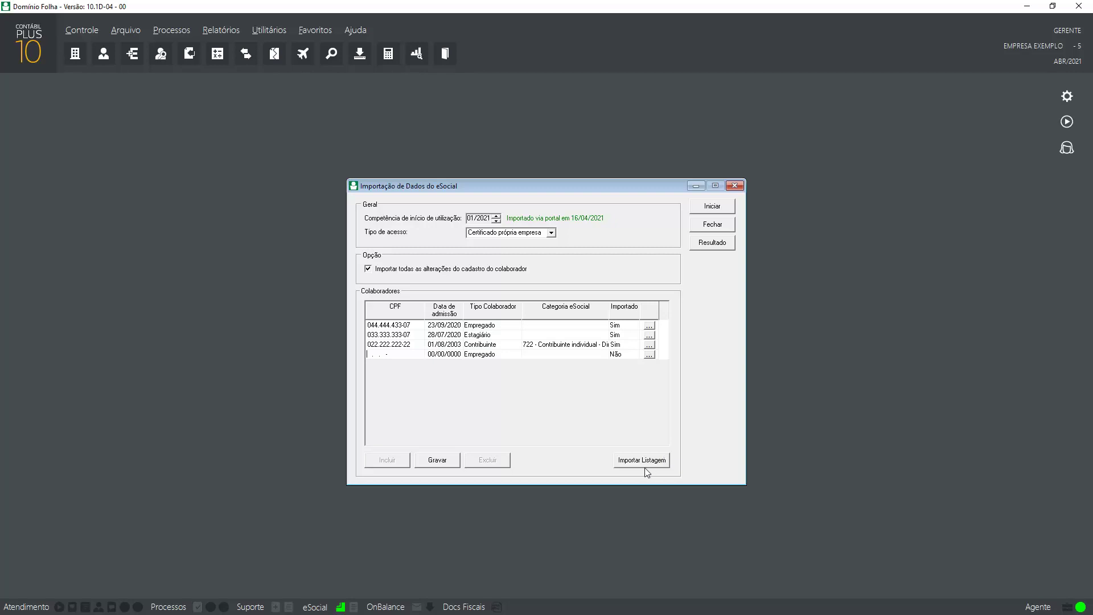
pyautogui.click(735, 185)
pyautogui.click(595, 352)
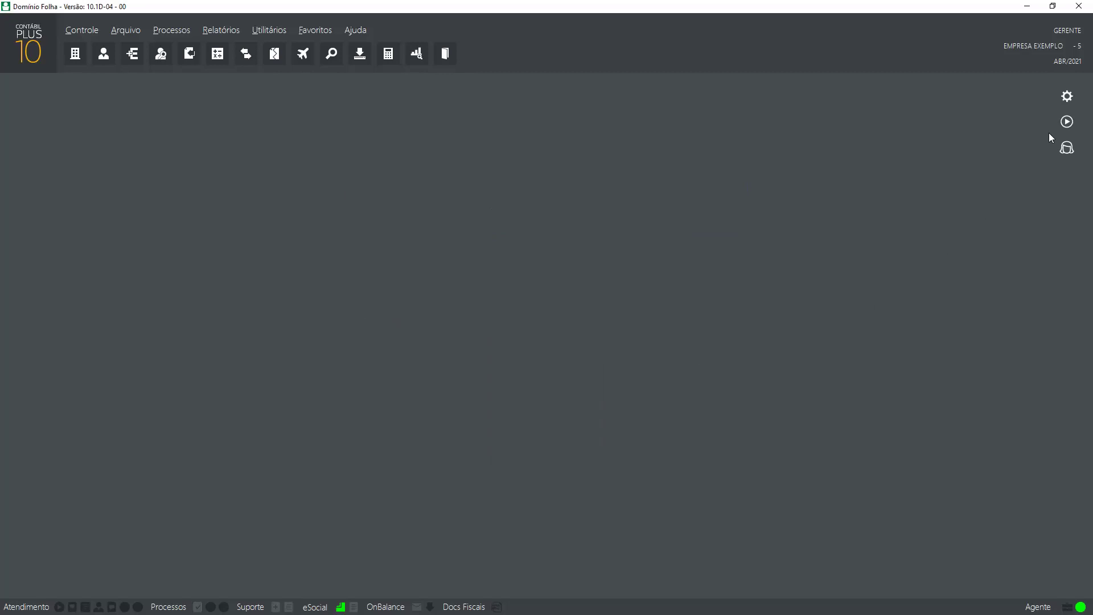
# Step: Open the Central de Soluções with an empty search
pyautogui.click(1067, 122)
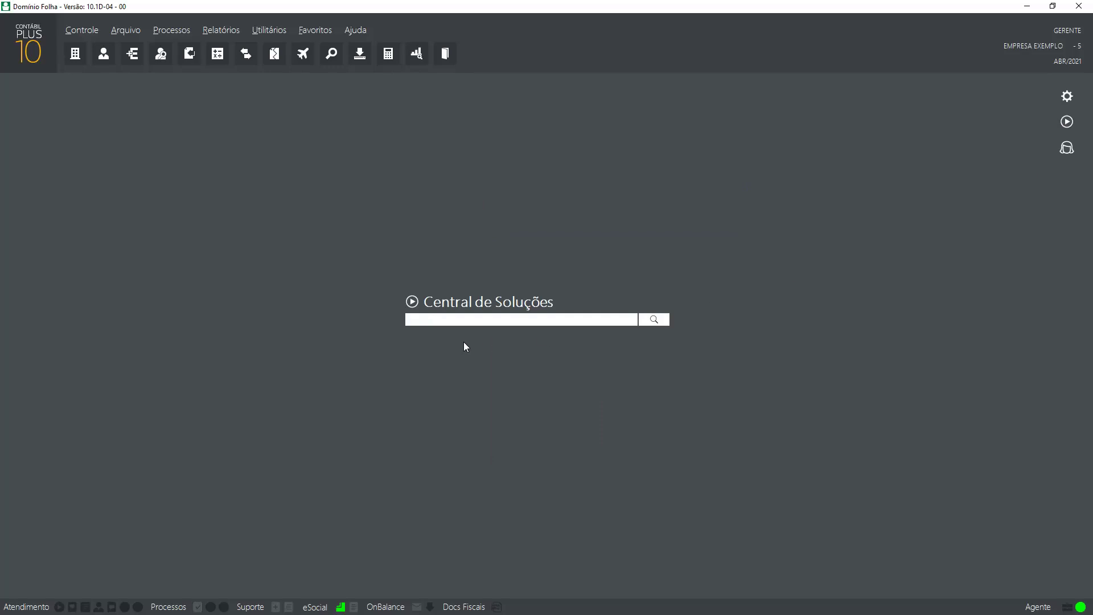
pyautogui.press('Return')
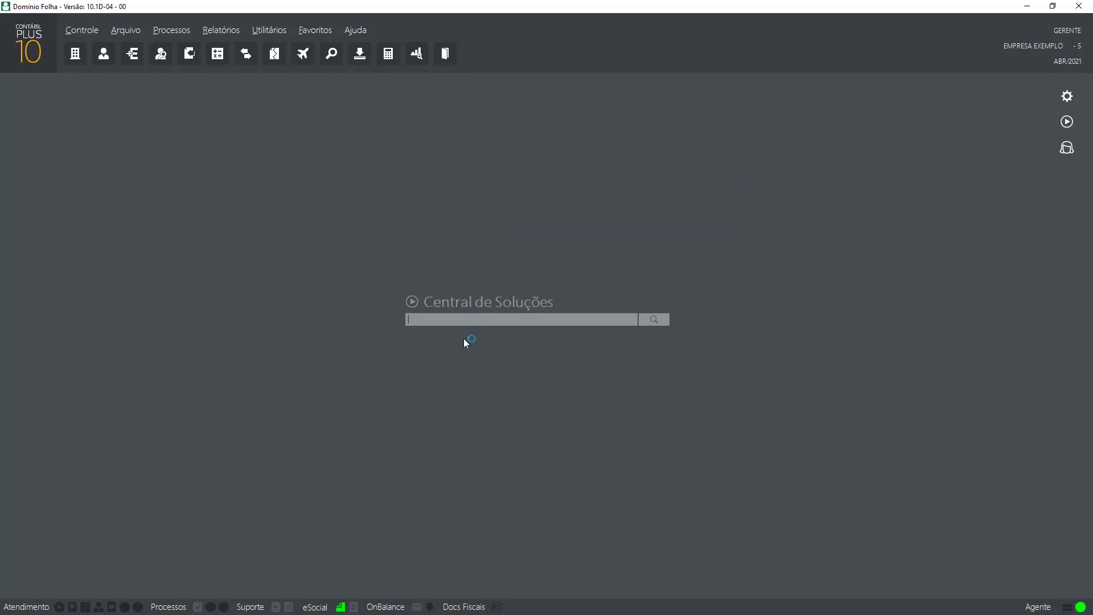